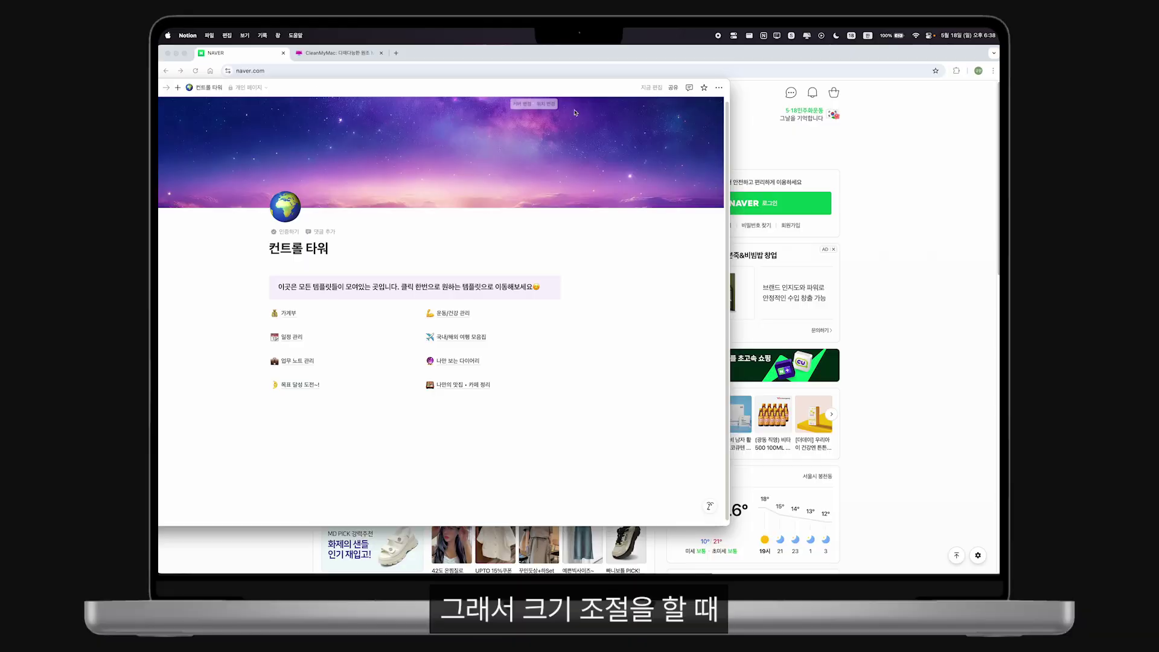
# Enlarge the Notion window by hand, extending its upper edge to the menu bar and pulling its lower edge down
pyautogui.moveTo(460, 79); pyautogui.dragTo(464, 49)
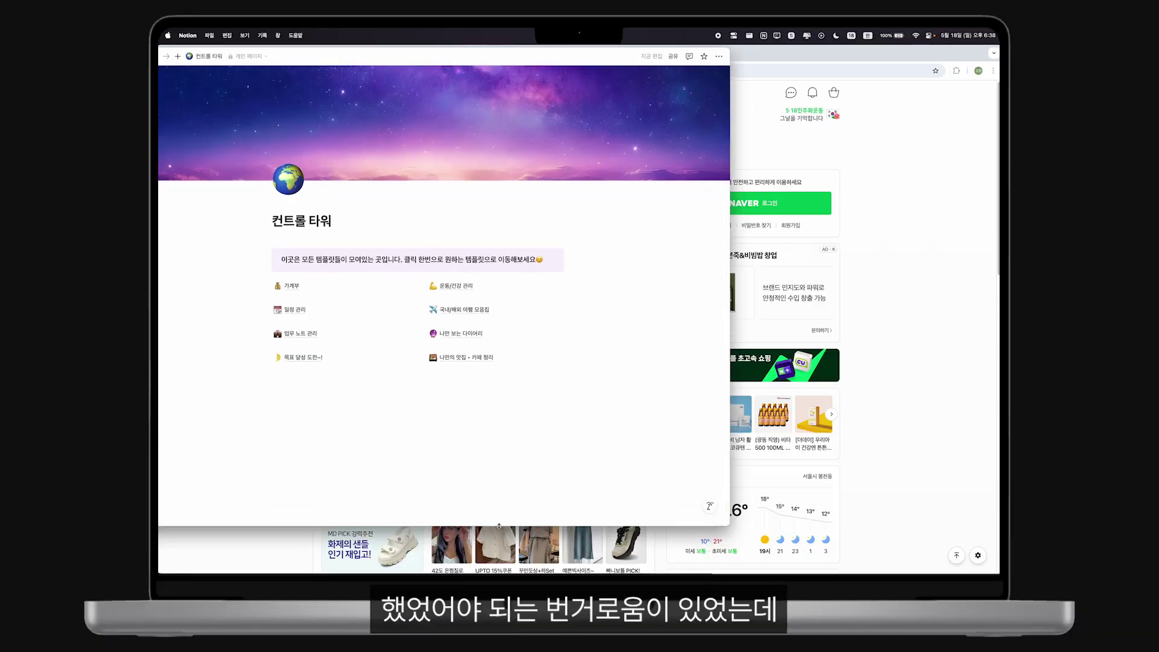
pyautogui.moveTo(498, 527); pyautogui.dragTo(499, 550)
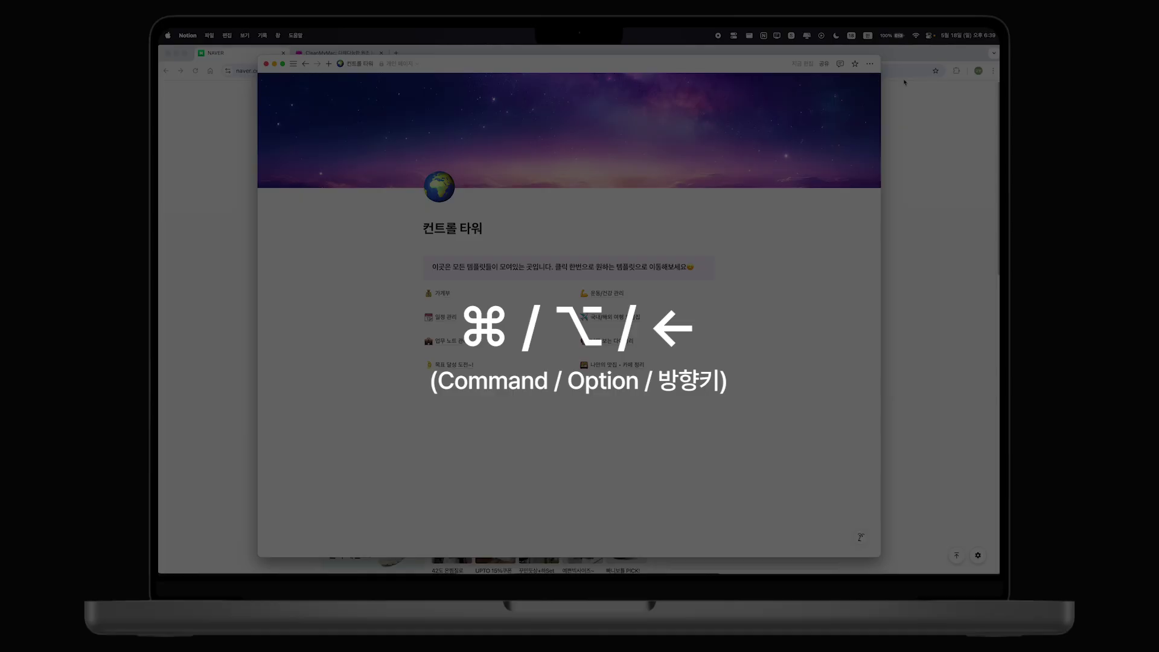
# Snap the Notion window to the left, right, upper and lower half of the screen in turn
pyautogui.press('super+alt+Left')
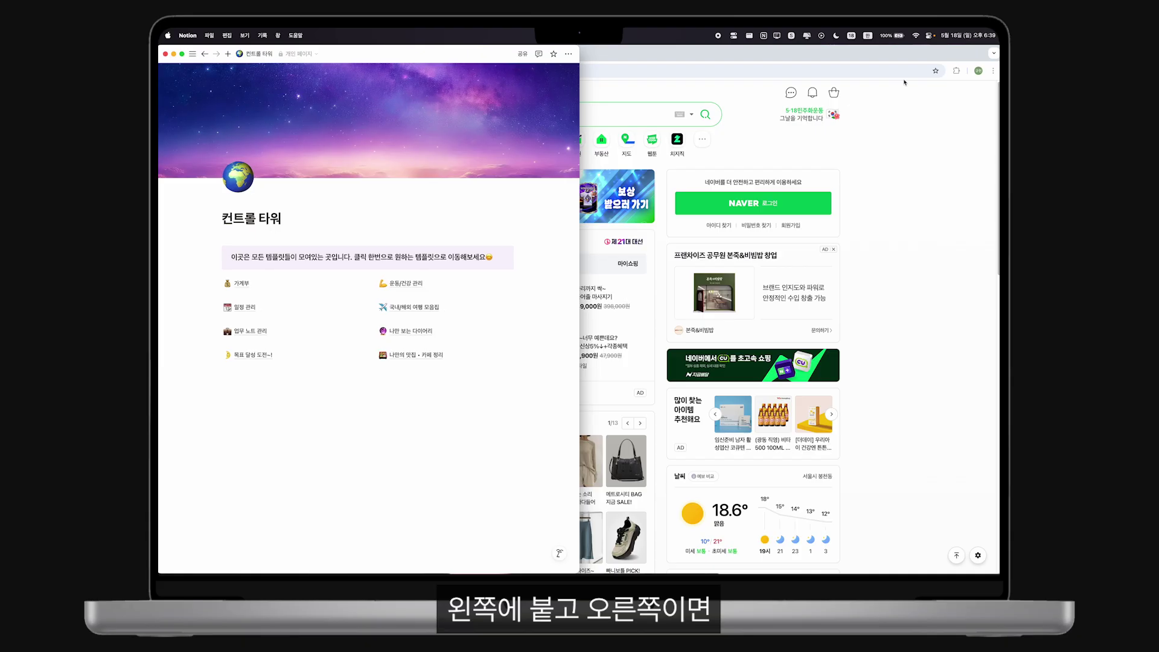
pyautogui.press('super+alt+Right')
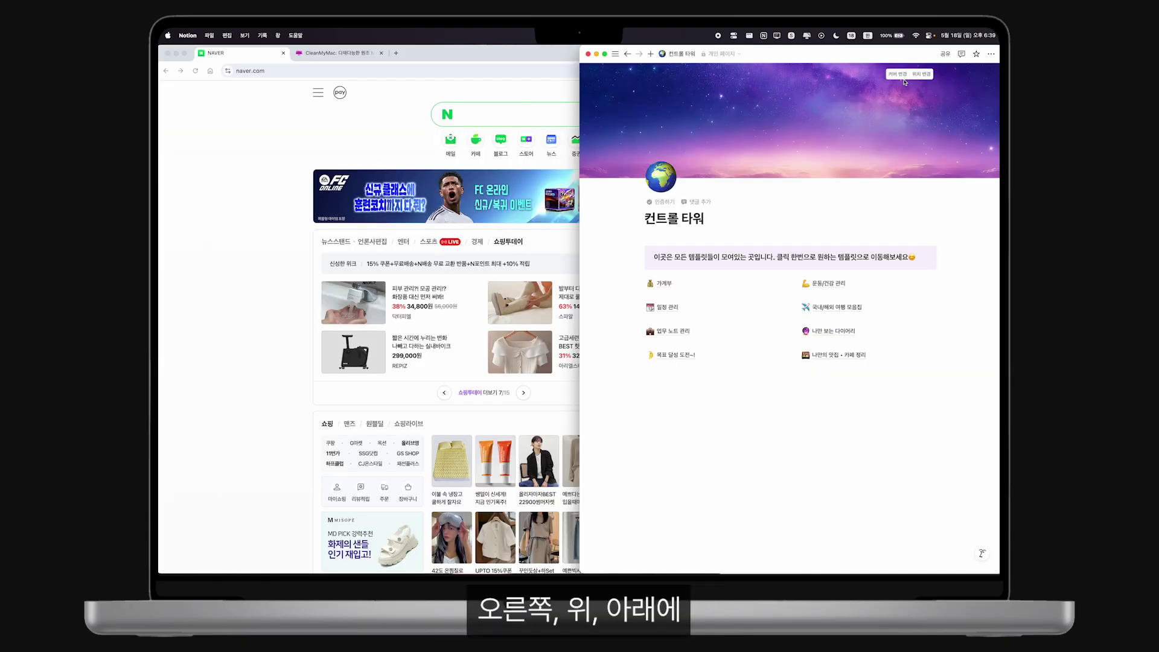
pyautogui.press('super+alt+Up')
pyautogui.press('super+alt+Down')
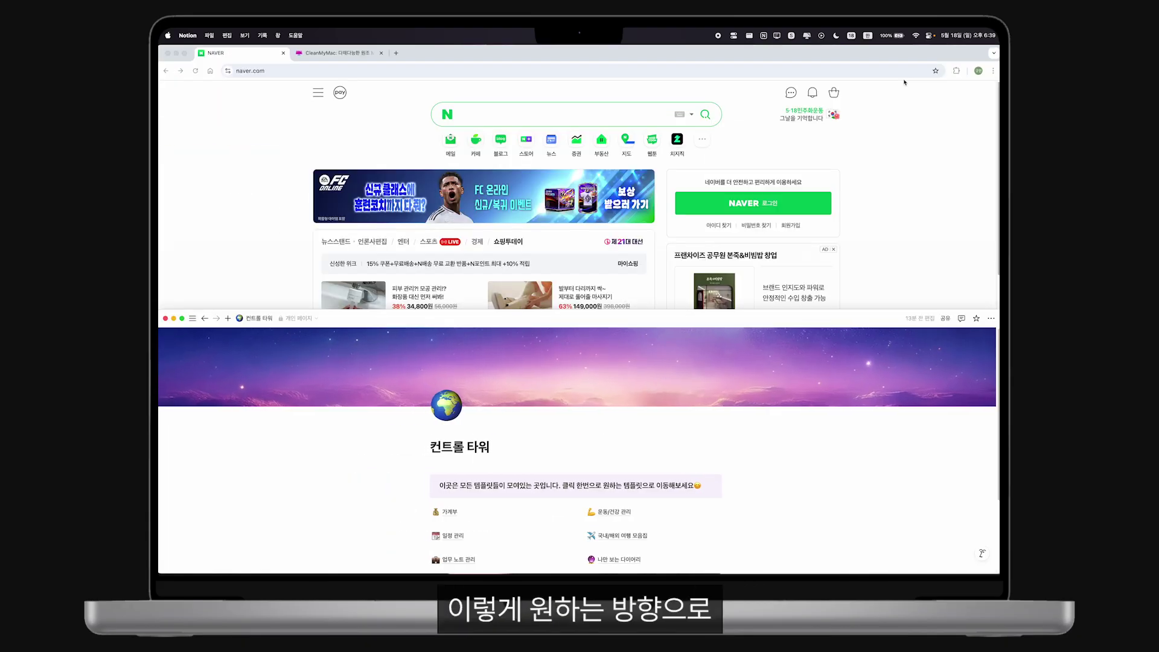
# Tile the windows side by side, with Notion on the left half and Chrome on the right half of the screen
pyautogui.press('super+alt+Left')
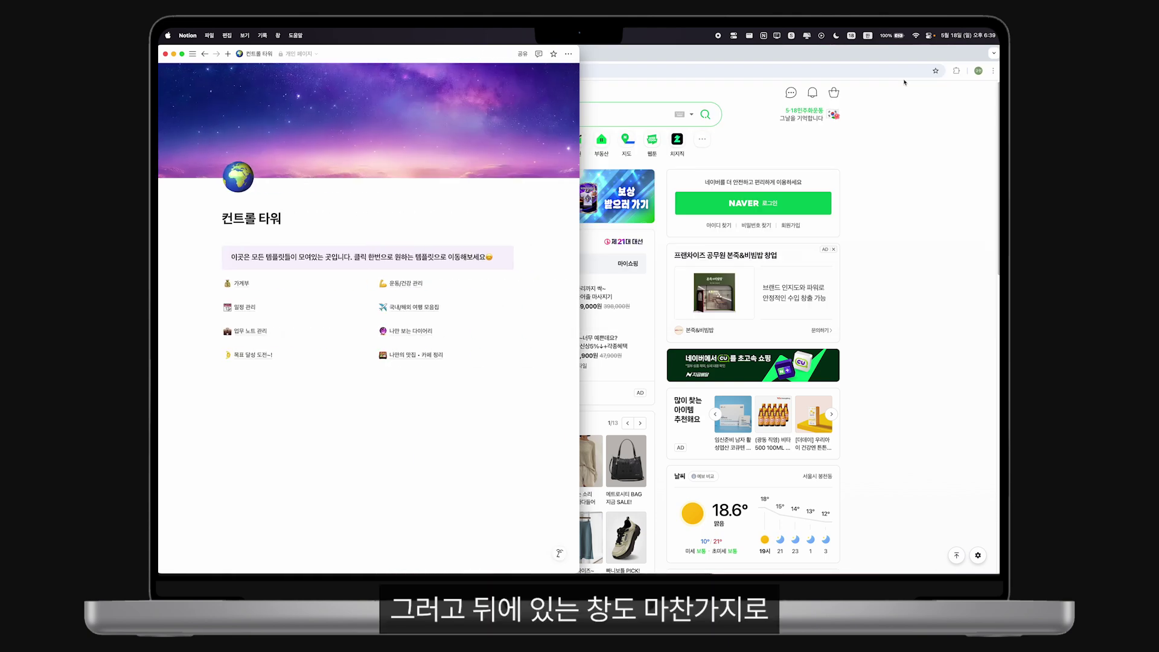
pyautogui.click(887, 60)
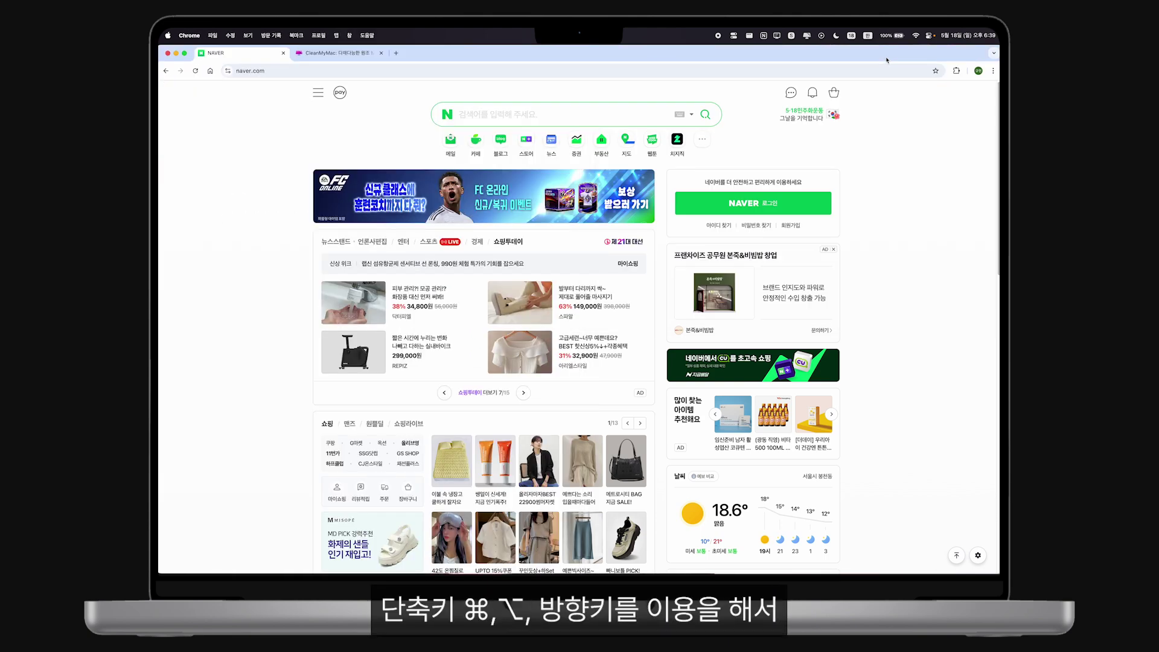
pyautogui.press('super+alt+Right')
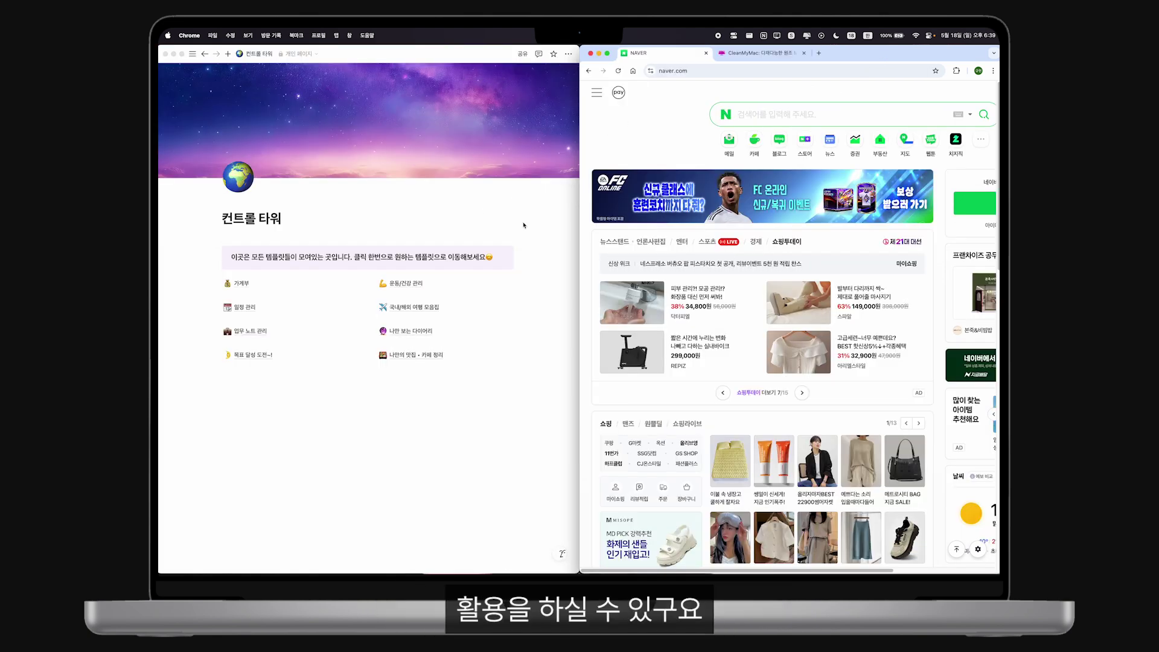
# Snap the Chrome window into the upper-right quarter of the screen
pyautogui.moveTo(857, 57); pyautogui.dragTo(998, 49)
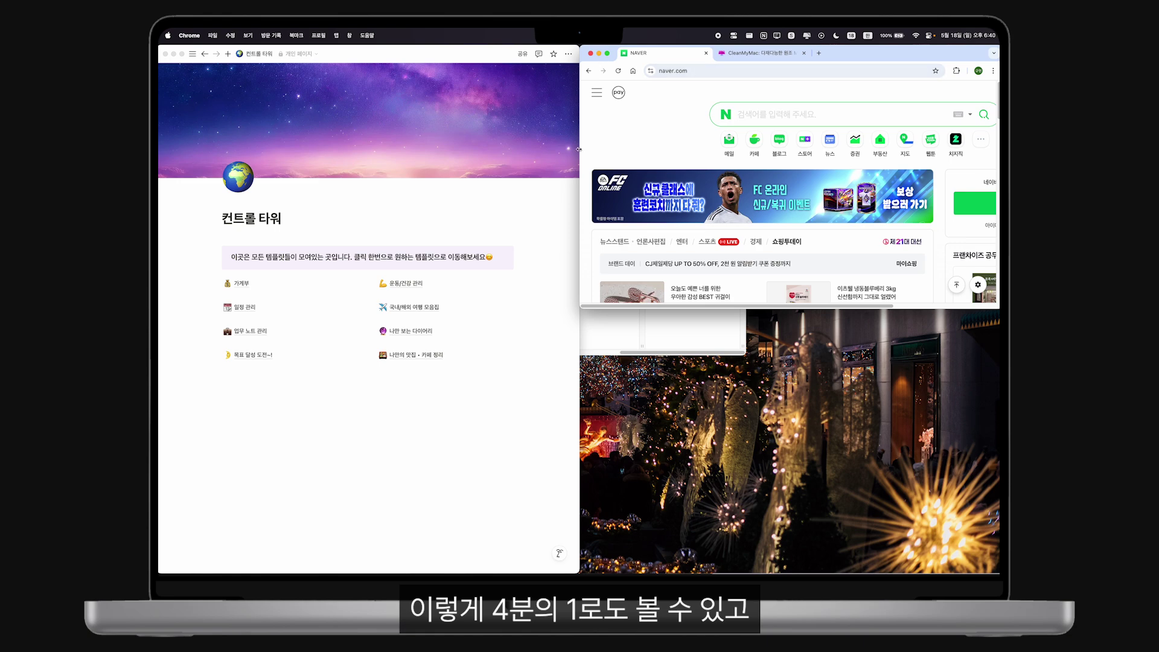
pyautogui.moveTo(868, 64); pyautogui.dragTo(996, 151)
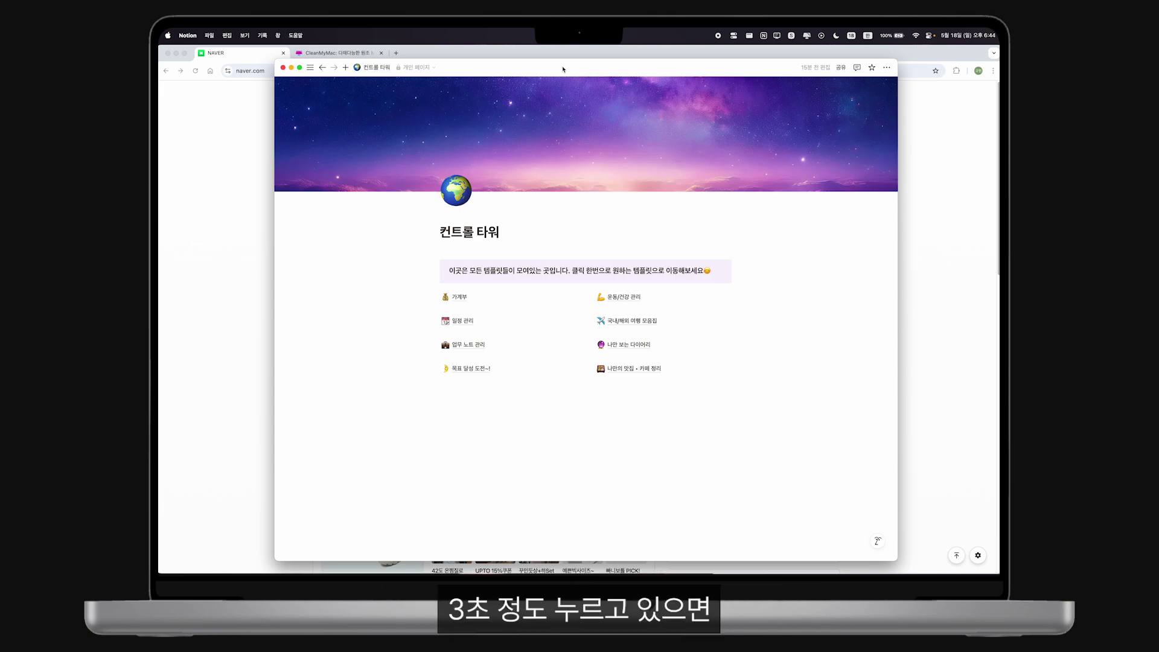
pyautogui.press('super')
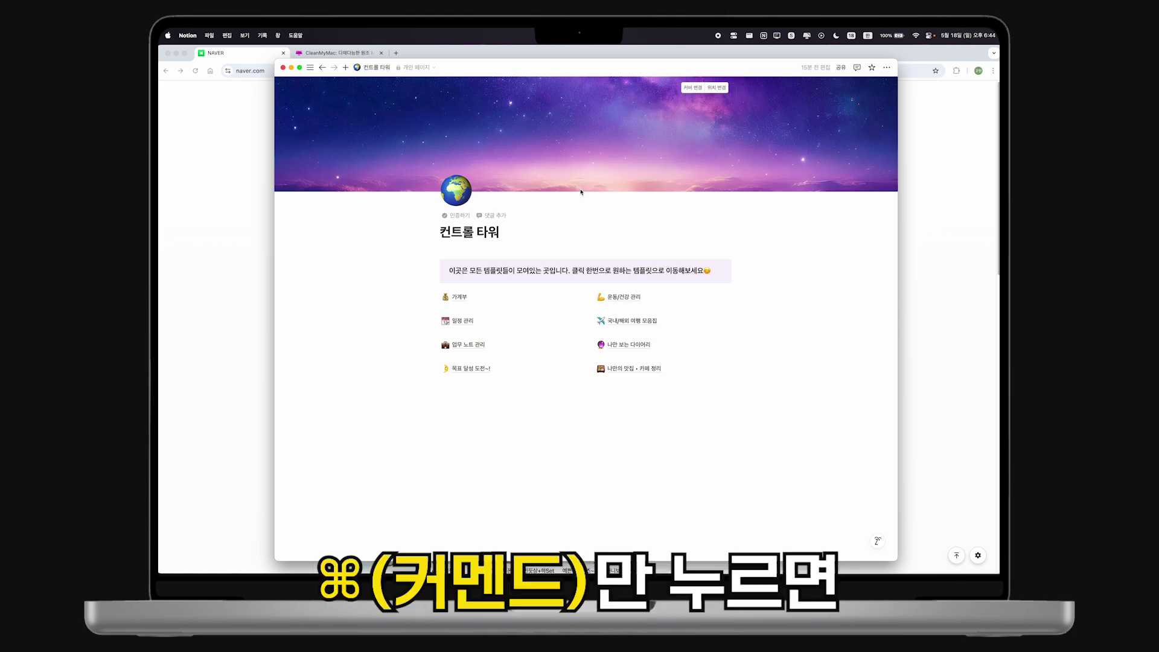
pyautogui.press('super')
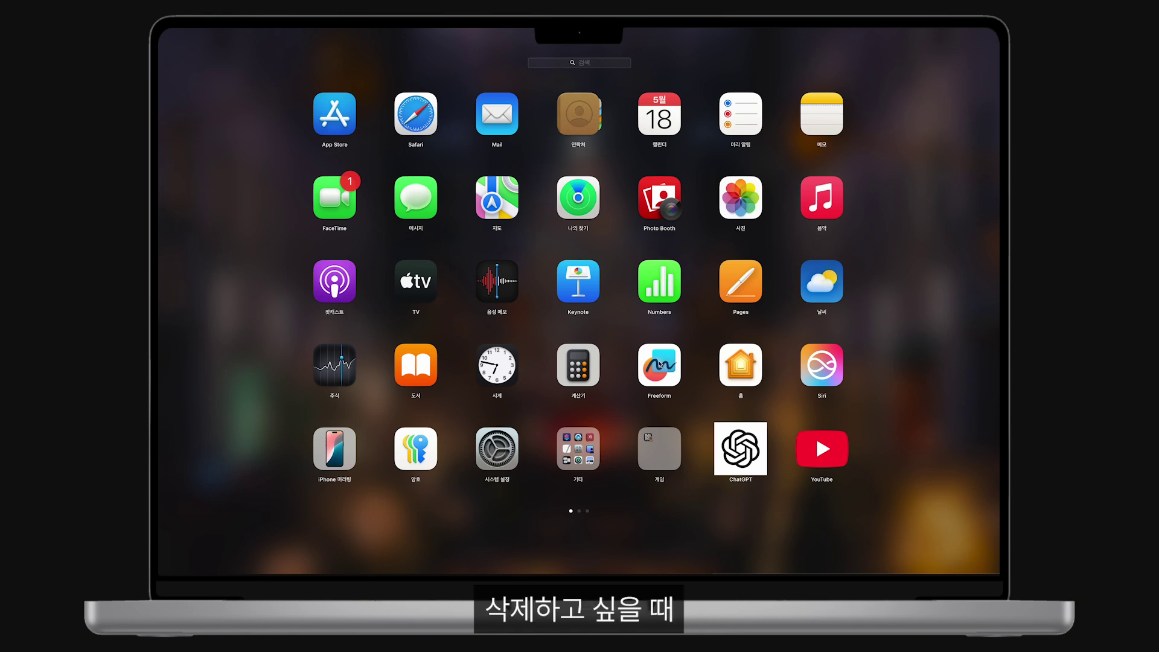
# Look through the installed apps in Launchpad and in Finder's Applications folder
pyautogui.click(660, 364)
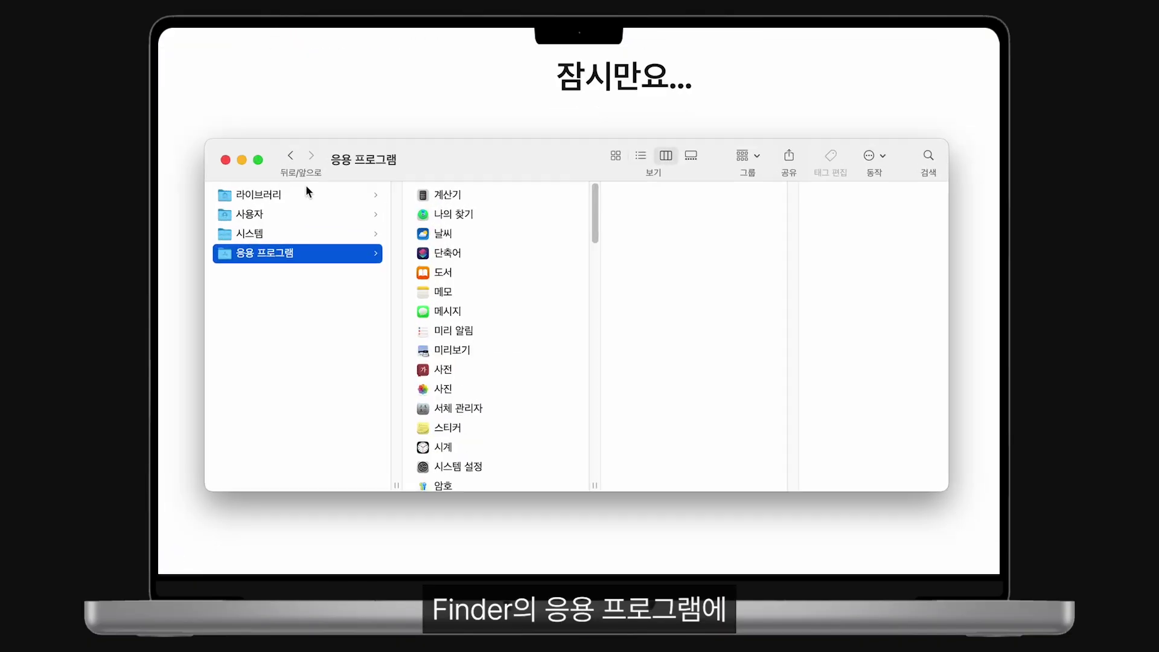
pyautogui.scroll(-6, 495, 279)
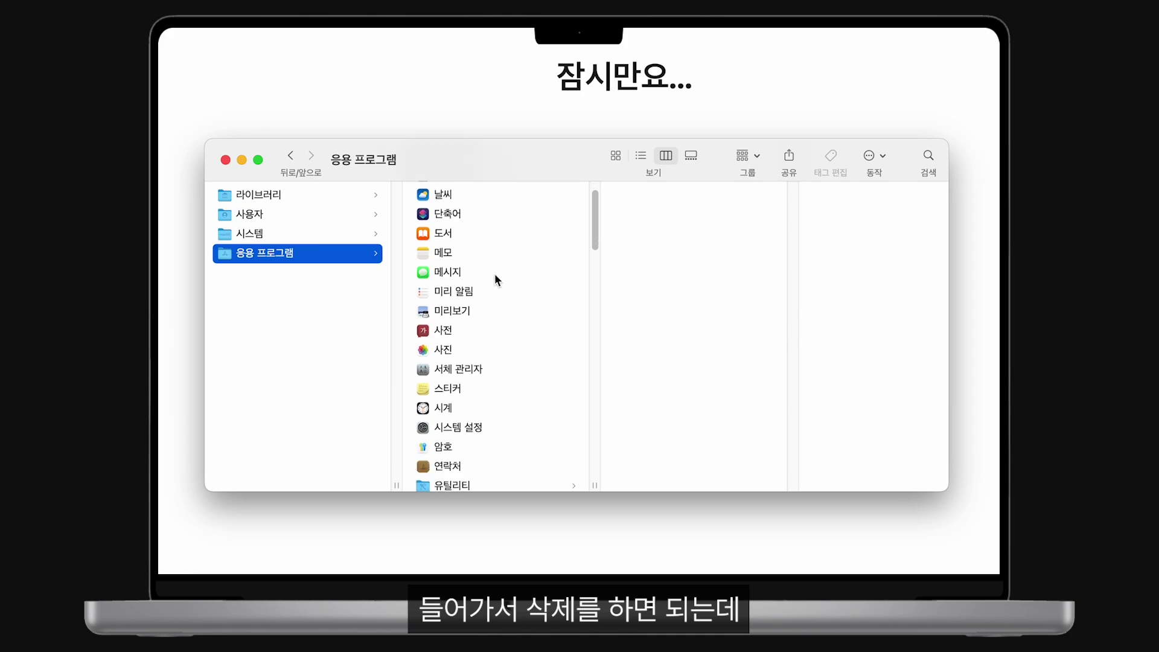
pyautogui.scroll(-2, 500, 307)
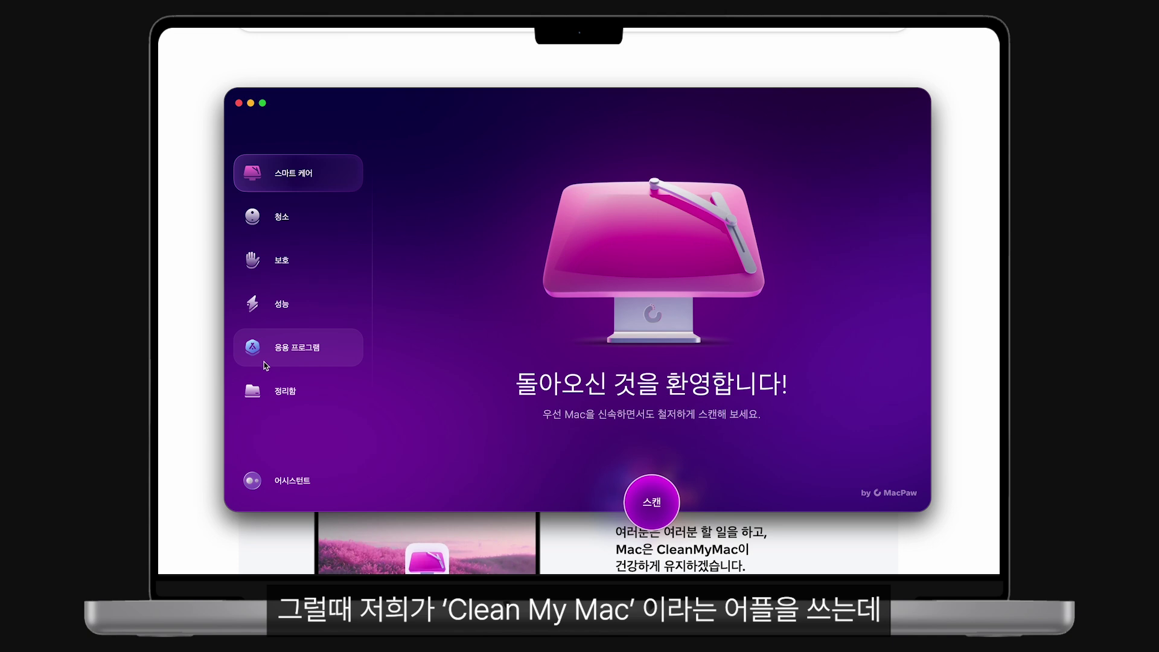
# In CleanMyMac, scan the Mac's applications and open the manager listing all installed apps
pyautogui.click(311, 362)
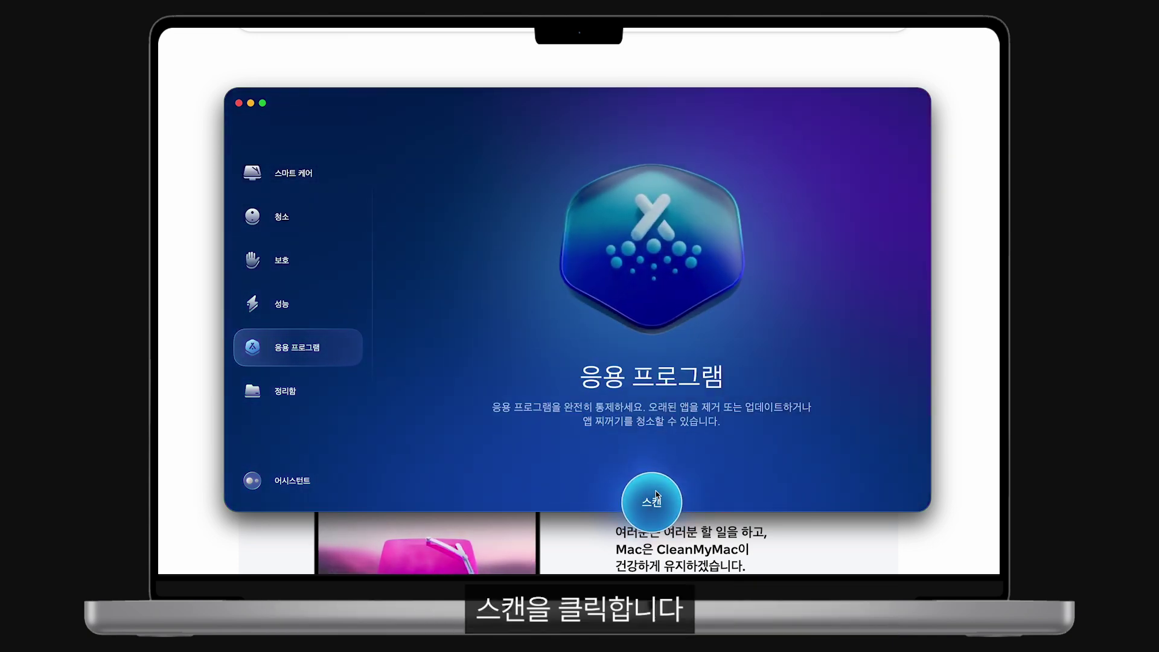
pyautogui.click(653, 499)
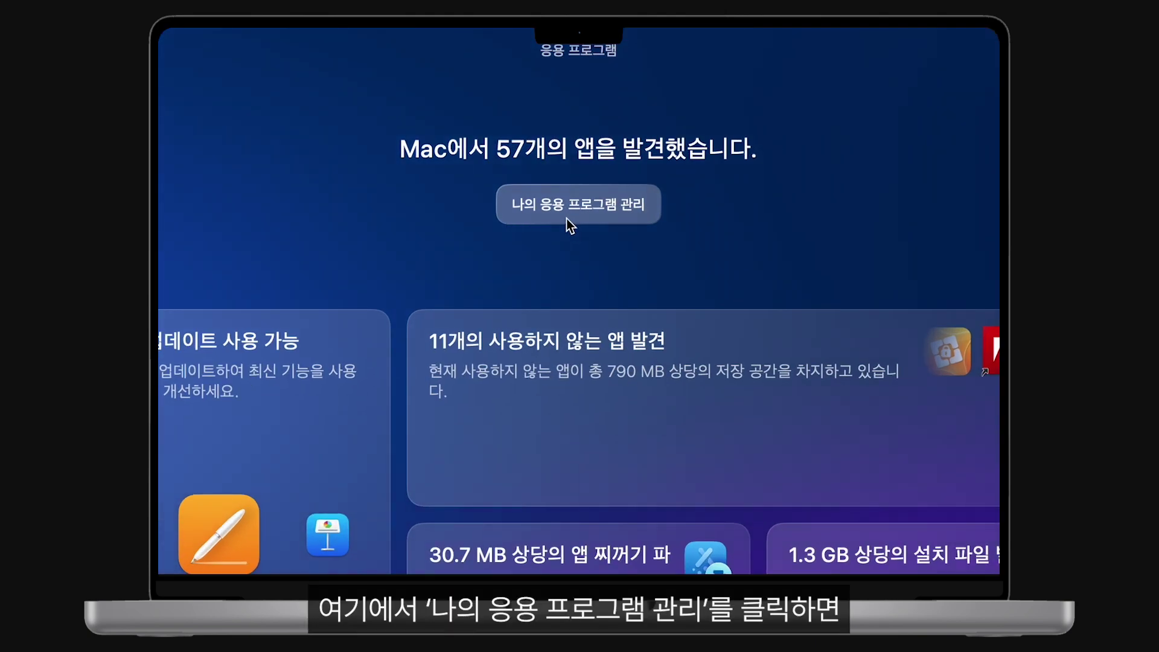
pyautogui.click(585, 220)
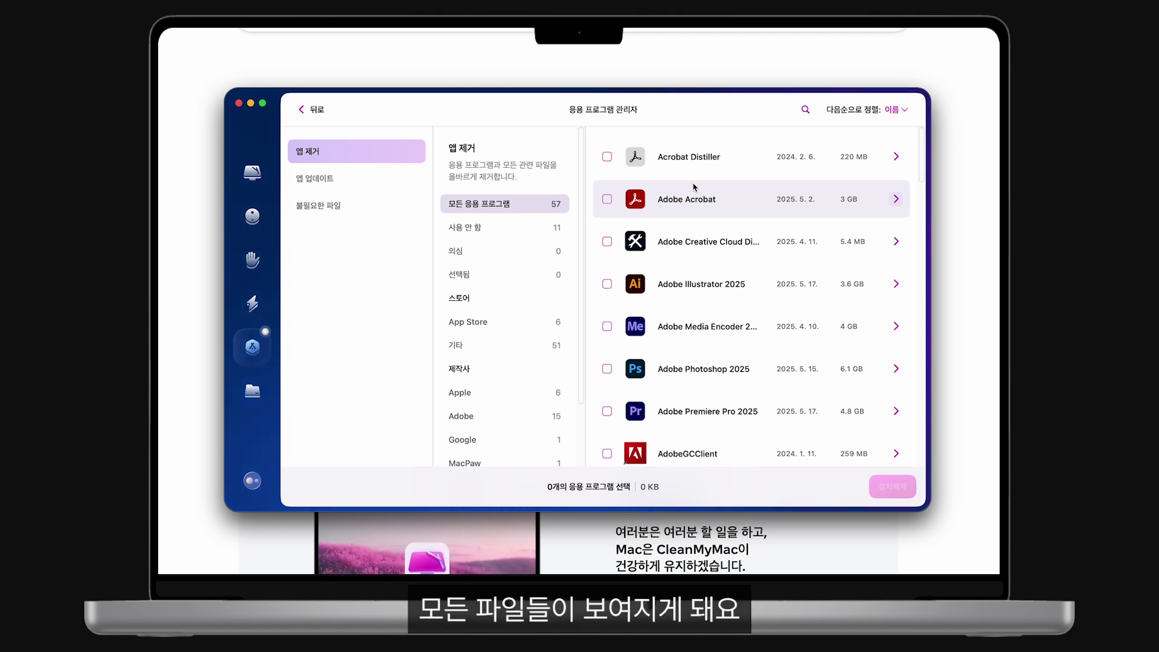
# Select Adobe Acrobat in the list of removable apps and open the details of its related files
pyautogui.scroll(-3, 694, 187)
pyautogui.scroll(-2, 694, 186)
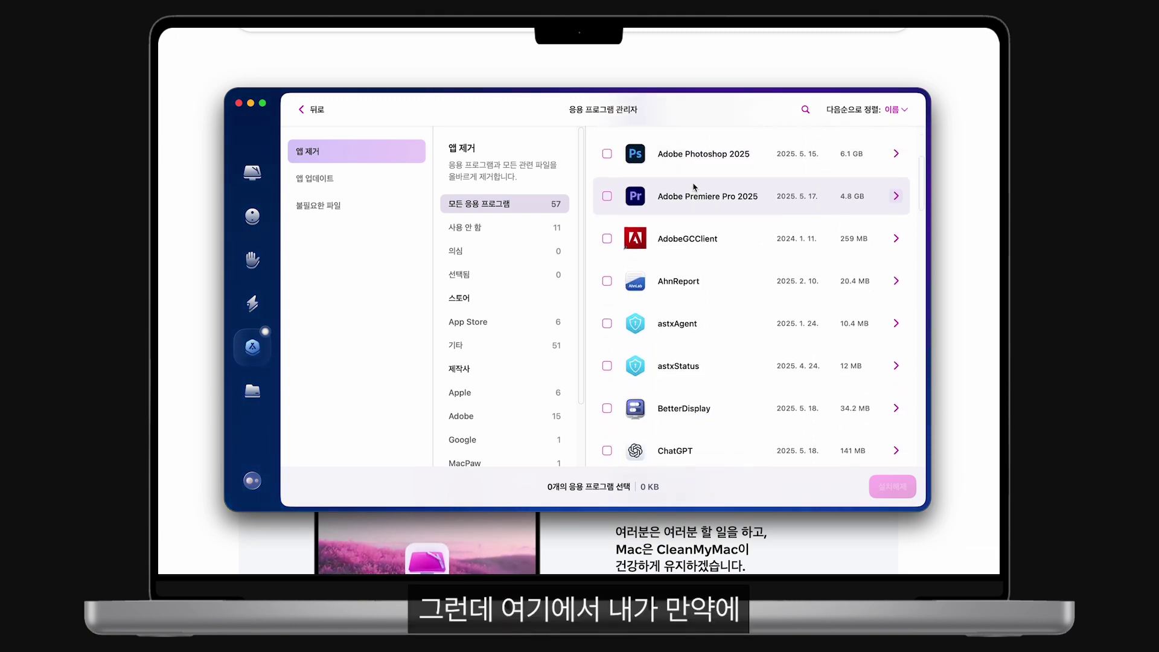
pyautogui.scroll(5, 694, 186)
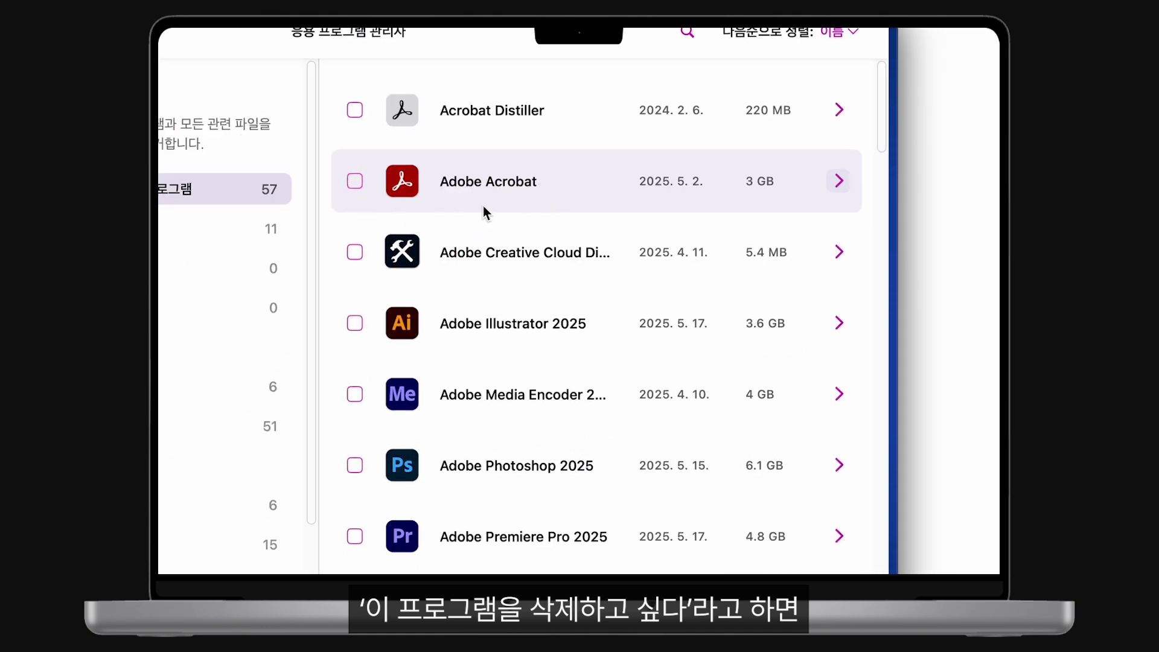
pyautogui.click(356, 181)
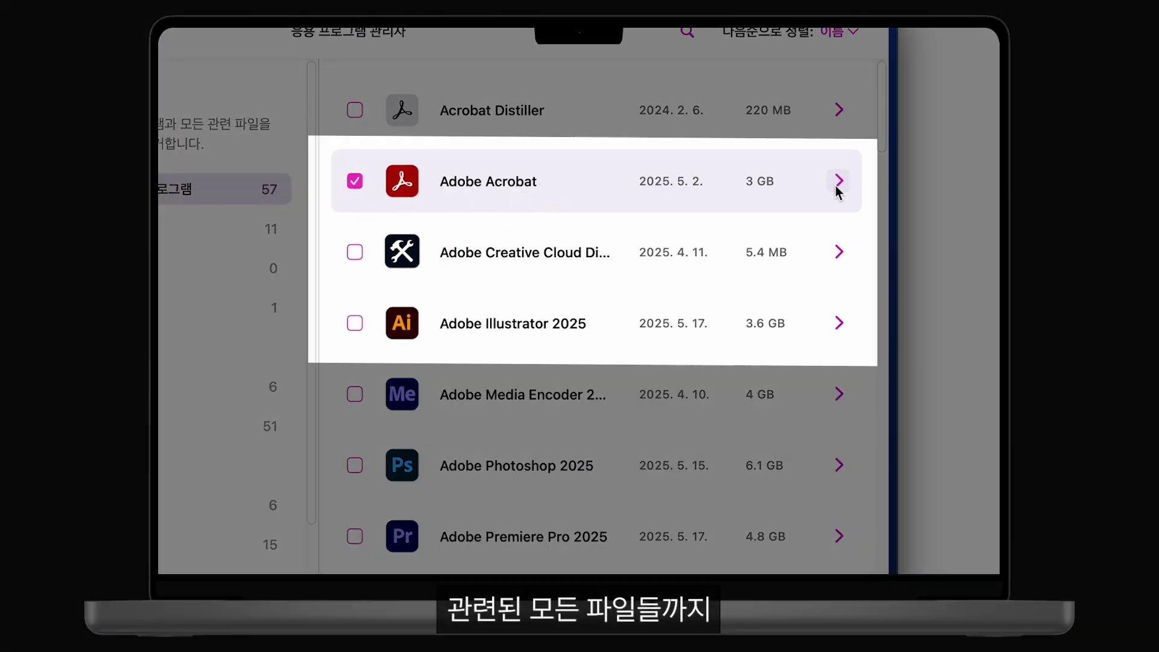
pyautogui.click(836, 182)
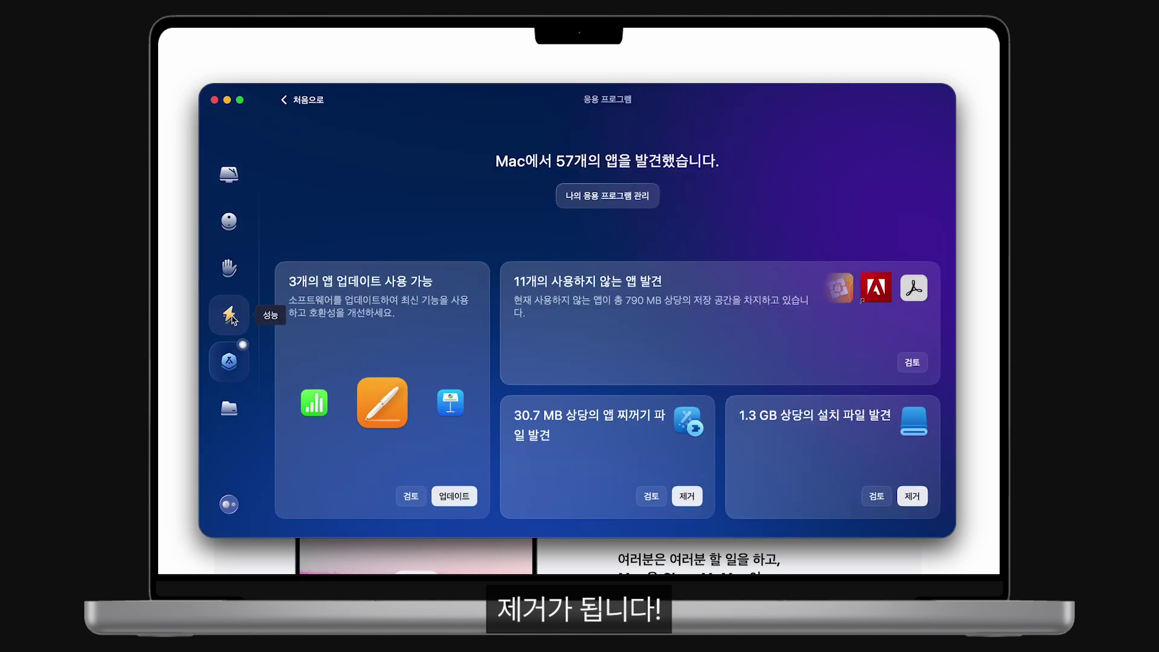
# Run the Performance scan and open the background items for review
pyautogui.click(229, 314)
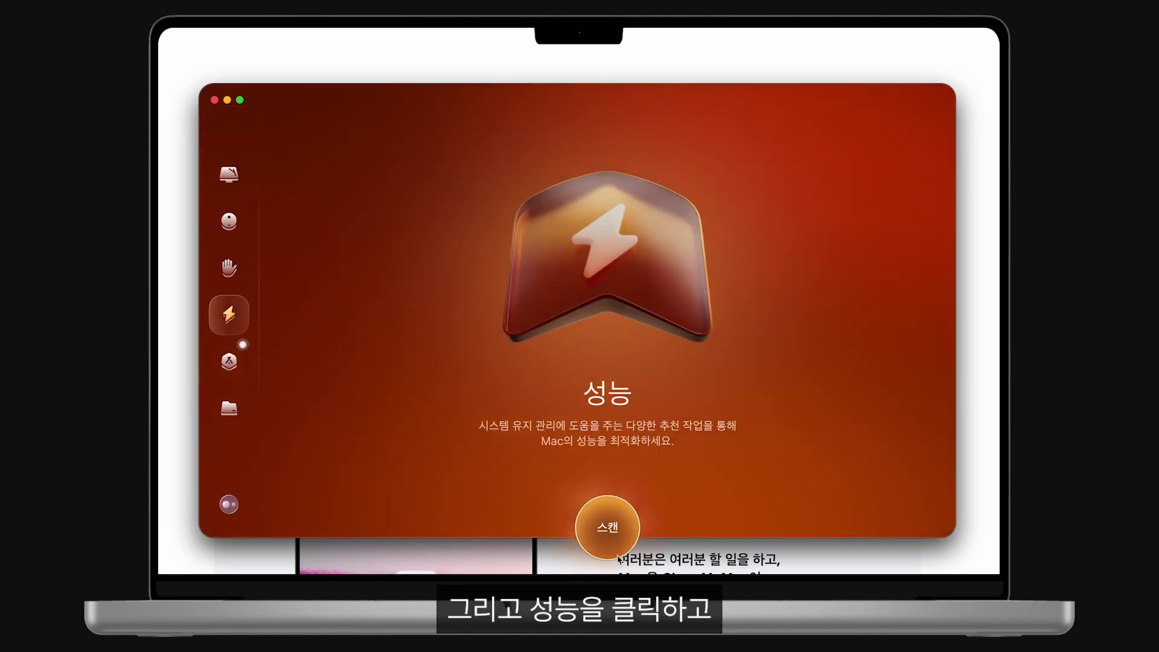
pyautogui.click(616, 550)
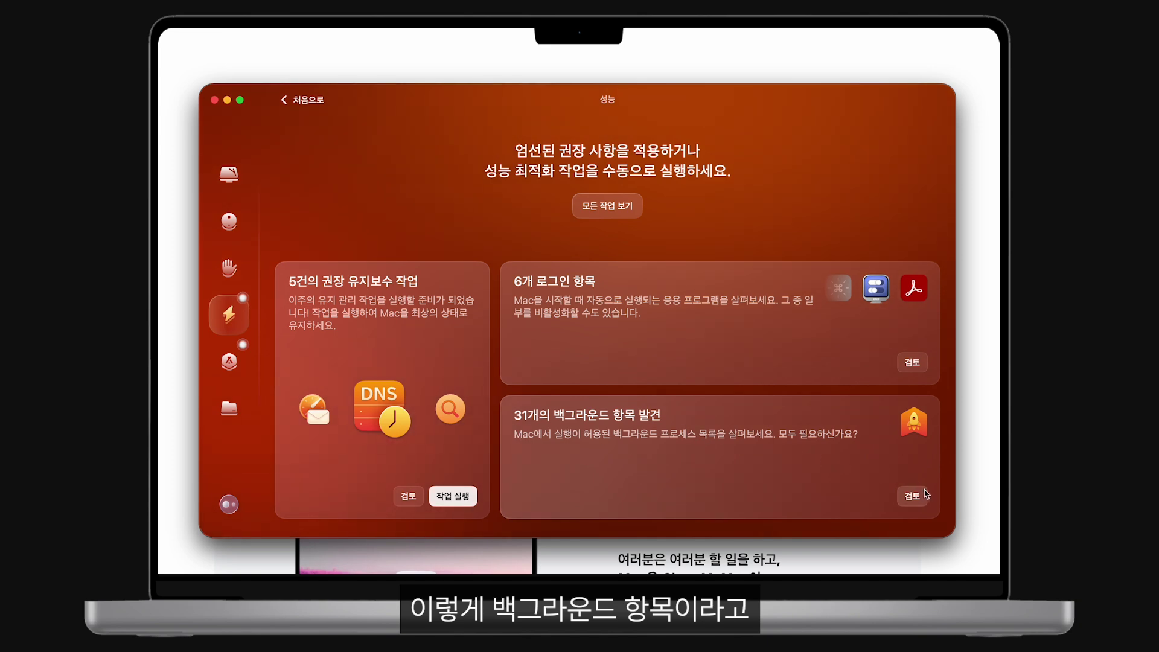
pyautogui.click(912, 498)
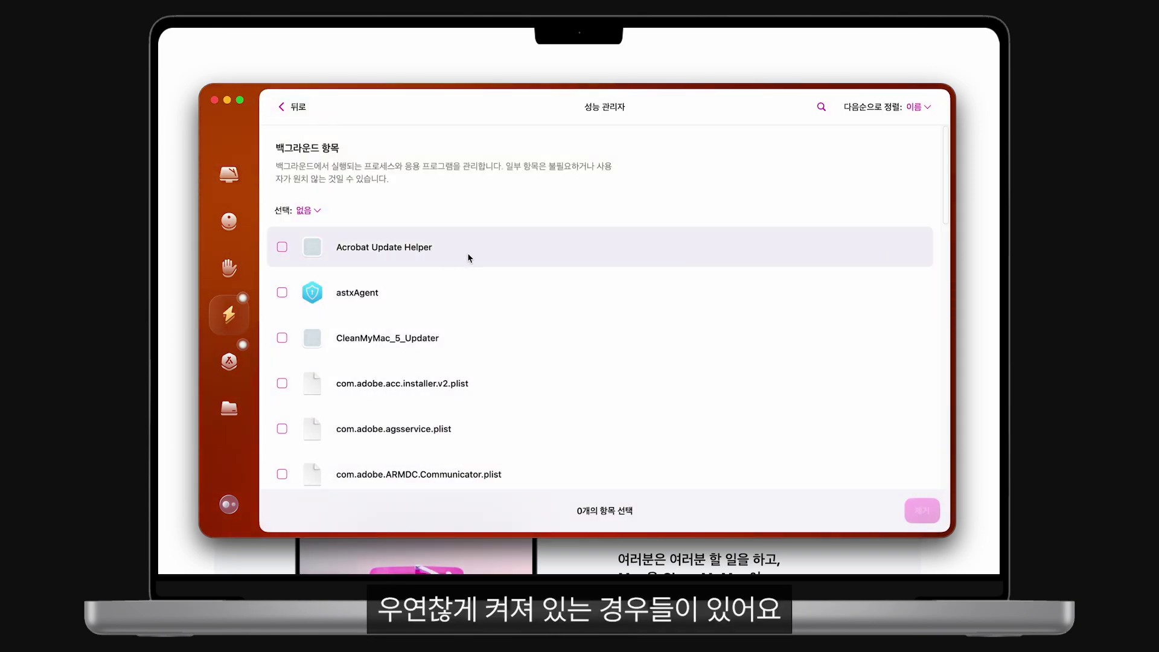
# Select com.microsoft.office.licensingV2.helper.plist among the background items and remove it
pyautogui.scroll(-1, 469, 259)
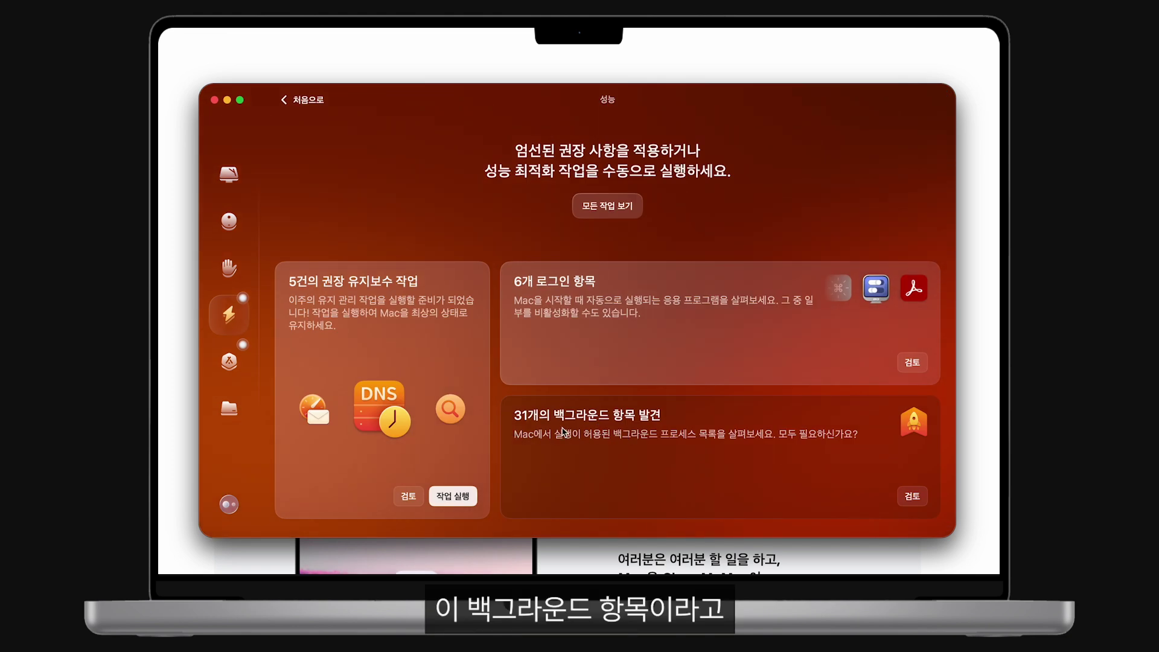
pyautogui.click(912, 496)
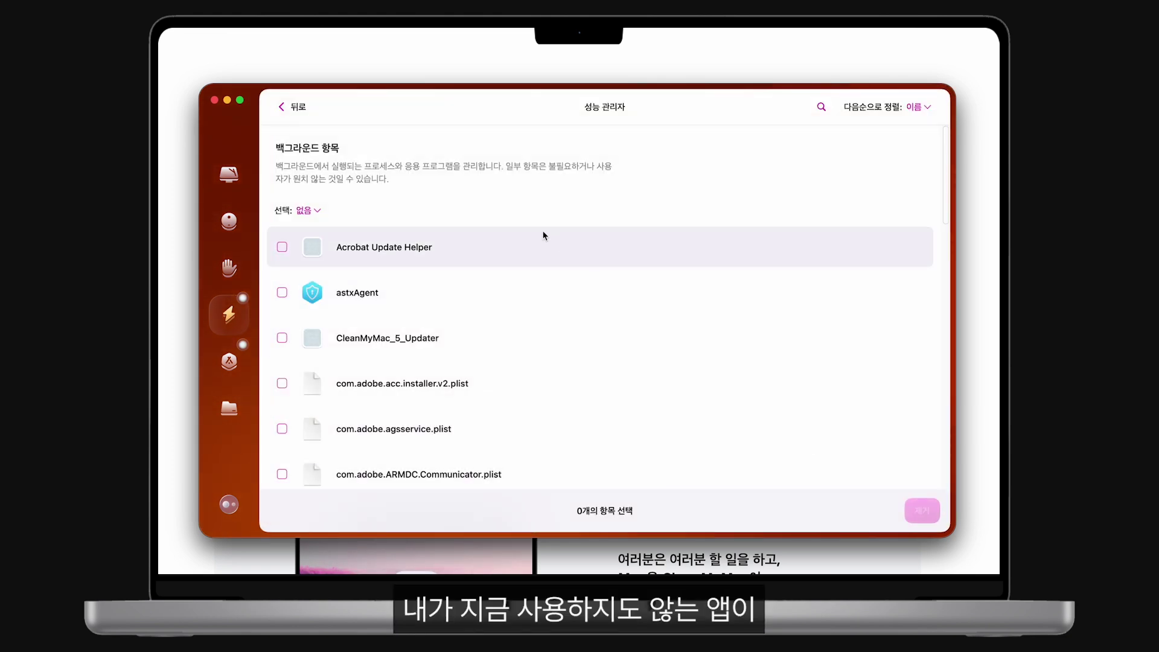
pyautogui.scroll(-3, 461, 256)
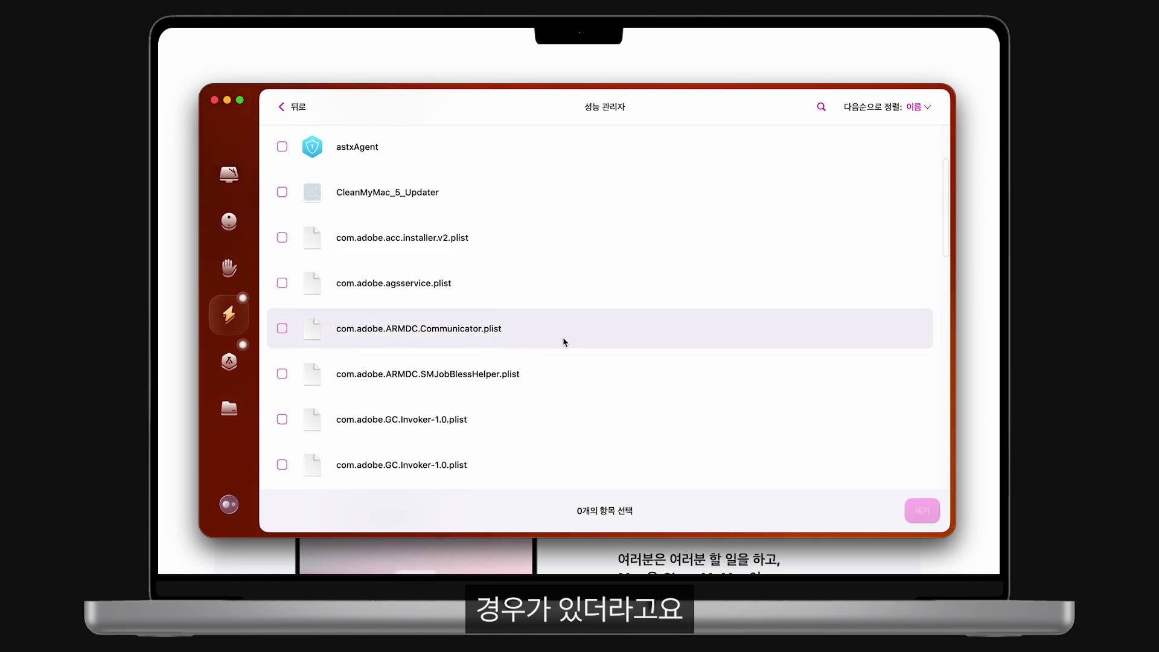
pyautogui.scroll(-4, 415, 314)
pyautogui.scroll(-1, 386, 308)
pyautogui.scroll(-1, 298, 313)
pyautogui.click(284, 306)
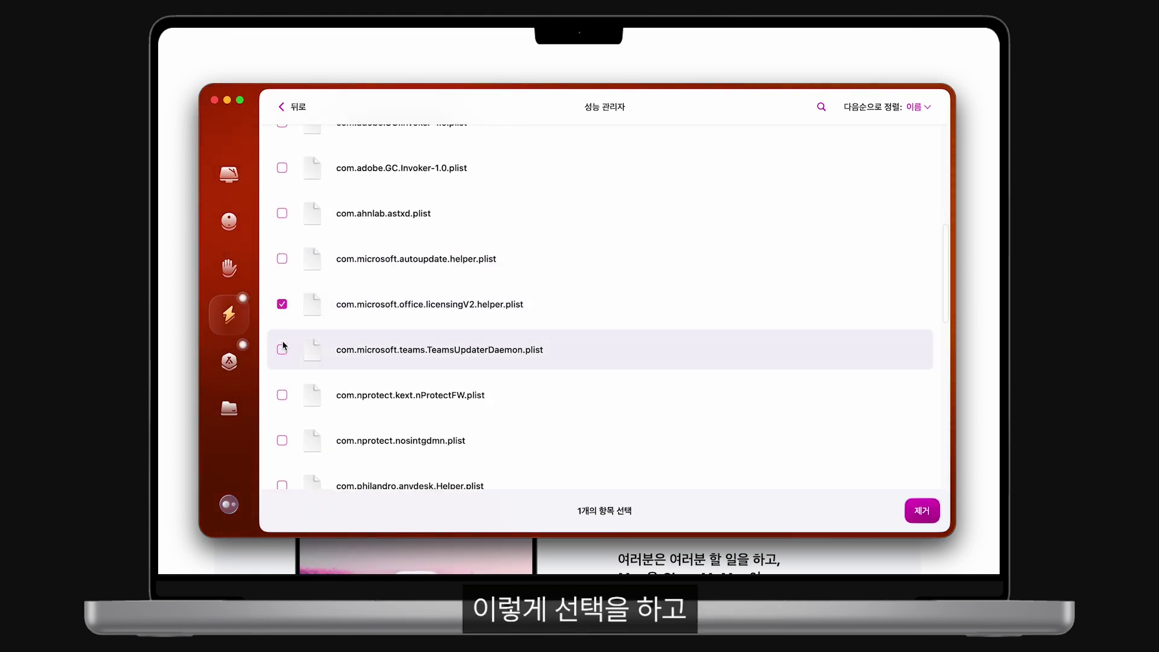
pyautogui.click(918, 510)
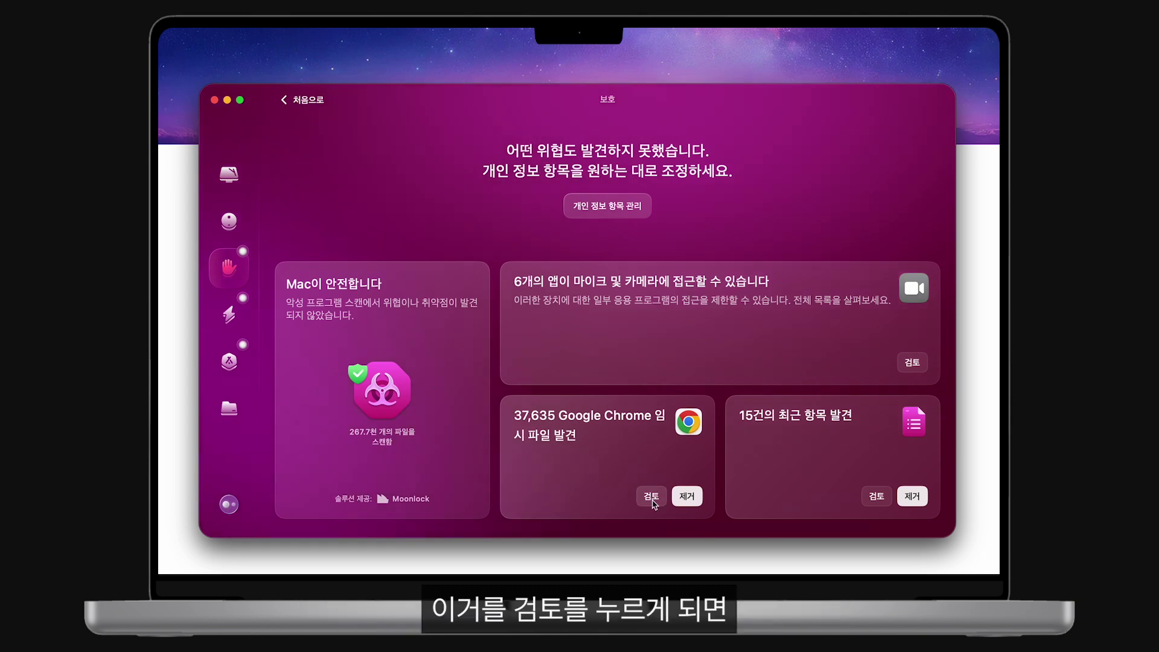
# Review the Google Chrome privacy items found by the Protection scan, including download history and cookies
pyautogui.click(651, 497)
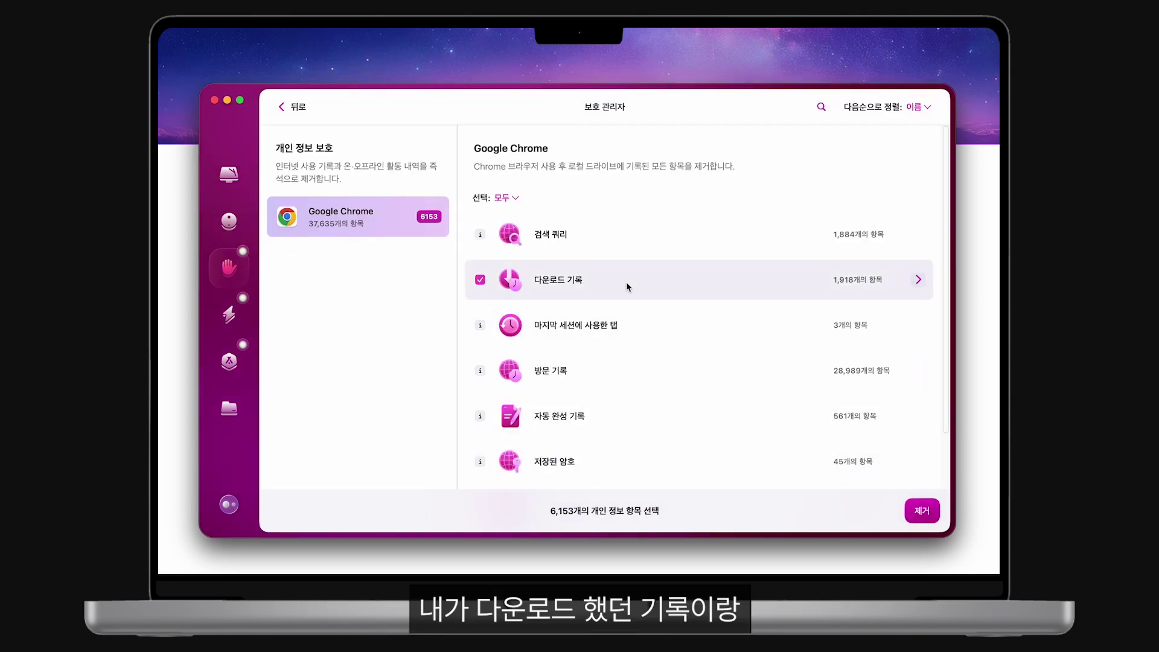
pyautogui.scroll(-3, 614, 290)
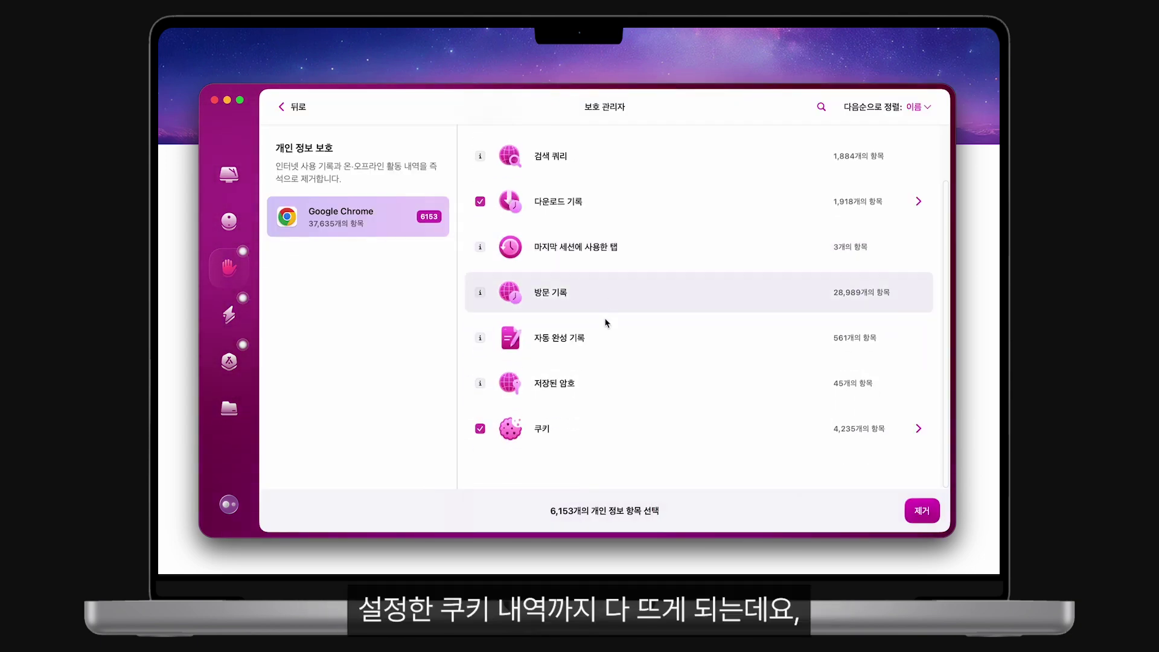
pyautogui.scroll(3, 607, 439)
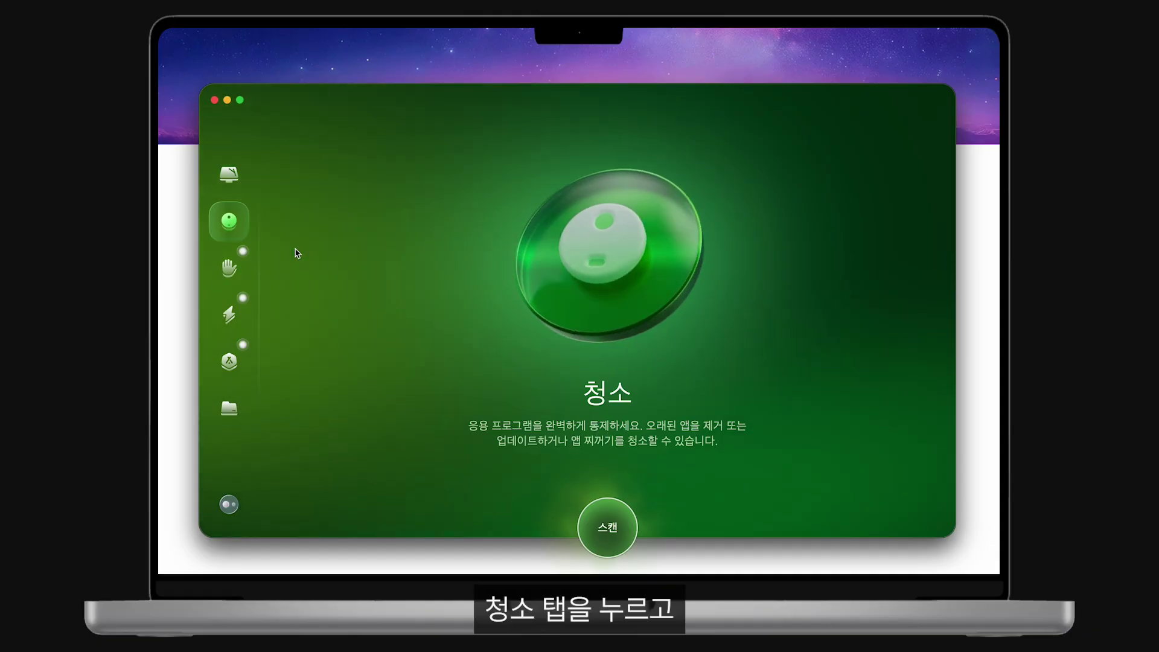
# Run the Cleanup scan and open the system junk for review
pyautogui.click(608, 527)
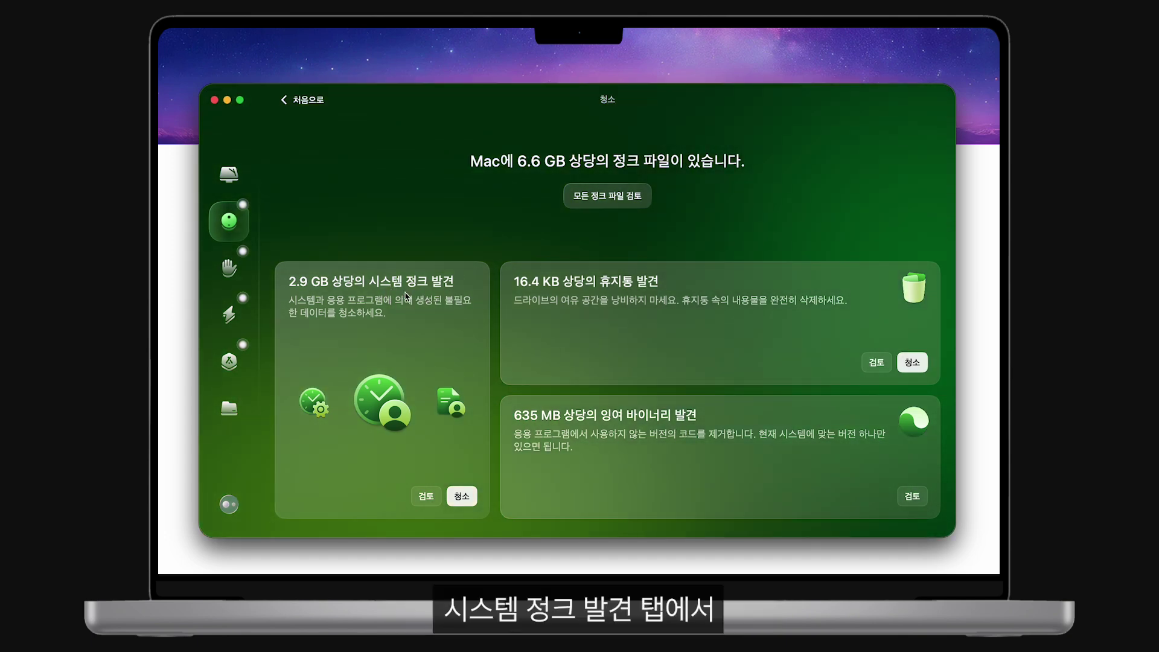
pyautogui.click(427, 496)
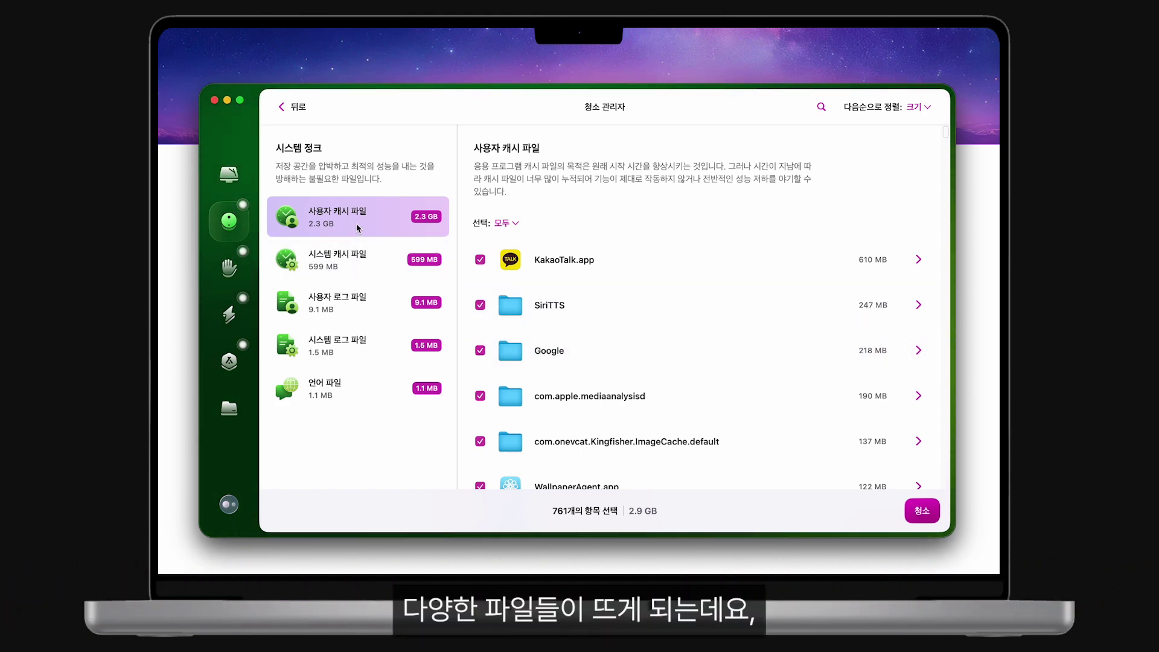
# Review the system junk found, checking the user cache files, system cache files and user log files
pyautogui.scroll(-3, 543, 308)
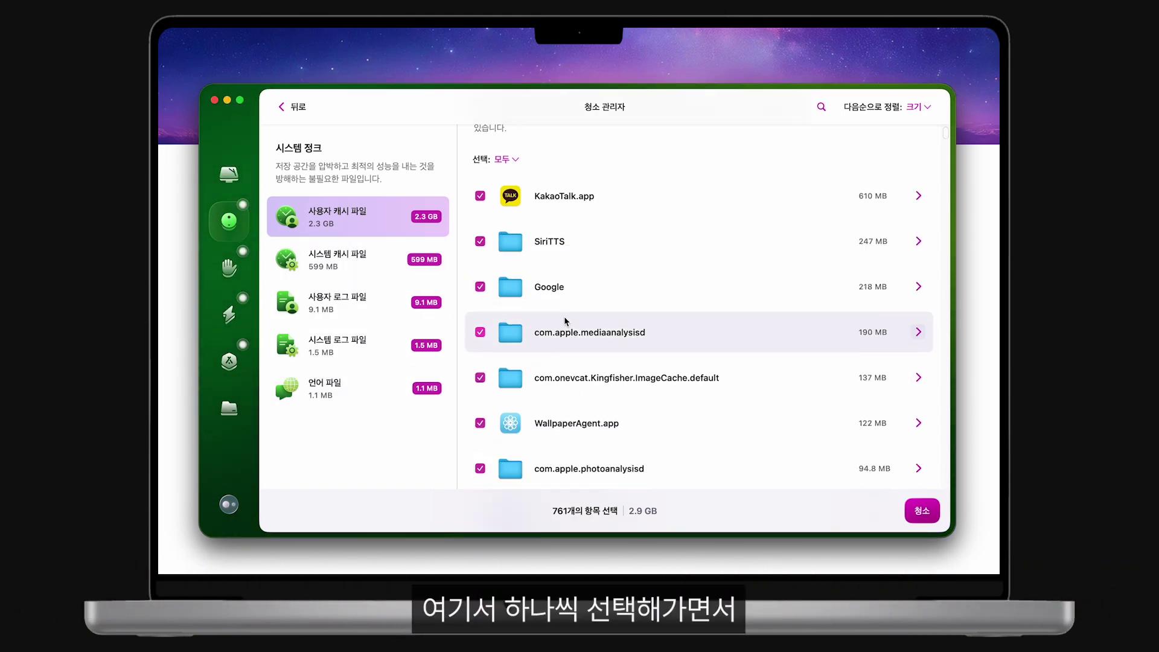
pyautogui.click(389, 275)
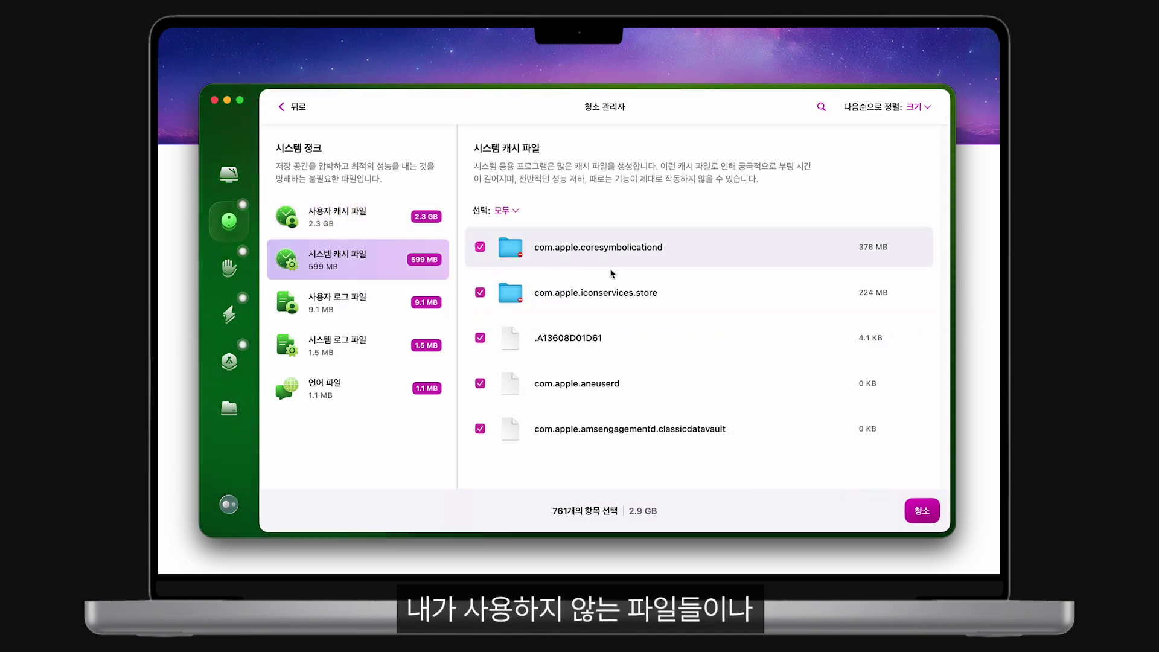
pyautogui.click(398, 305)
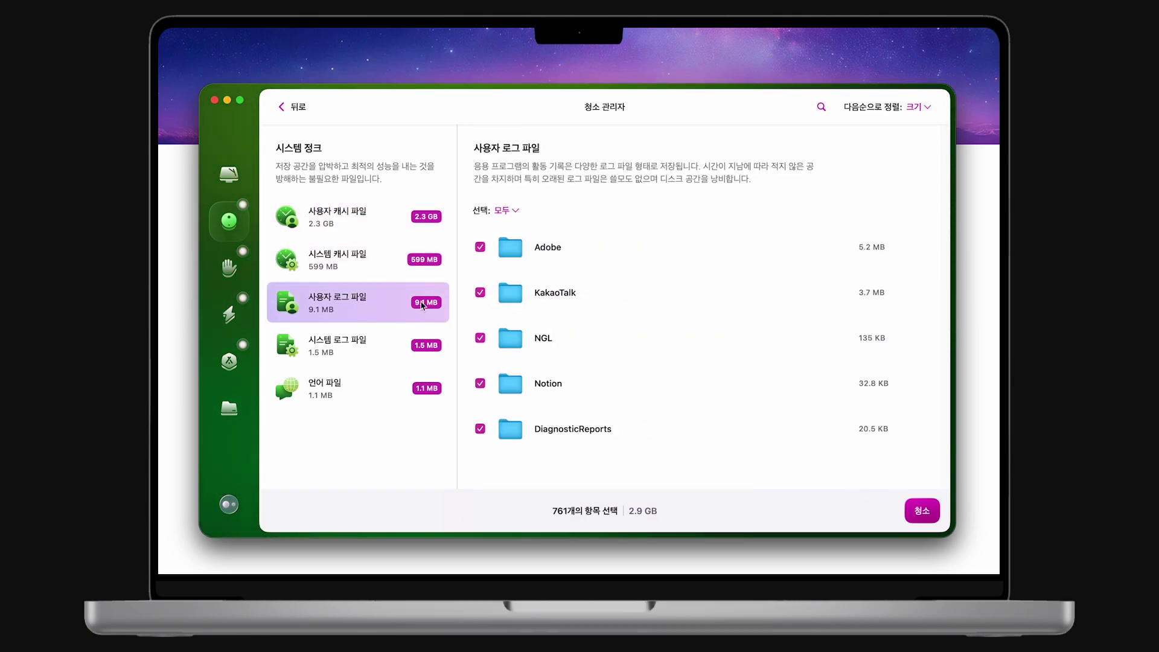
pyautogui.click(353, 232)
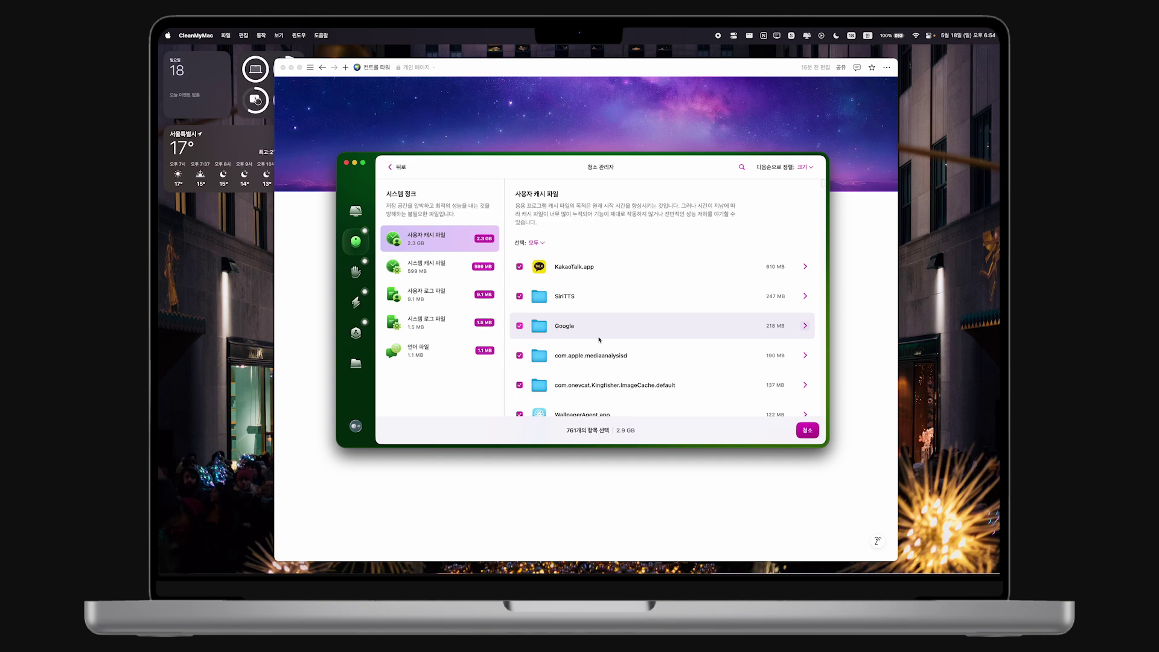
# Leave the system junk review, switch to Smart Care and run its scan
pyautogui.click(396, 167)
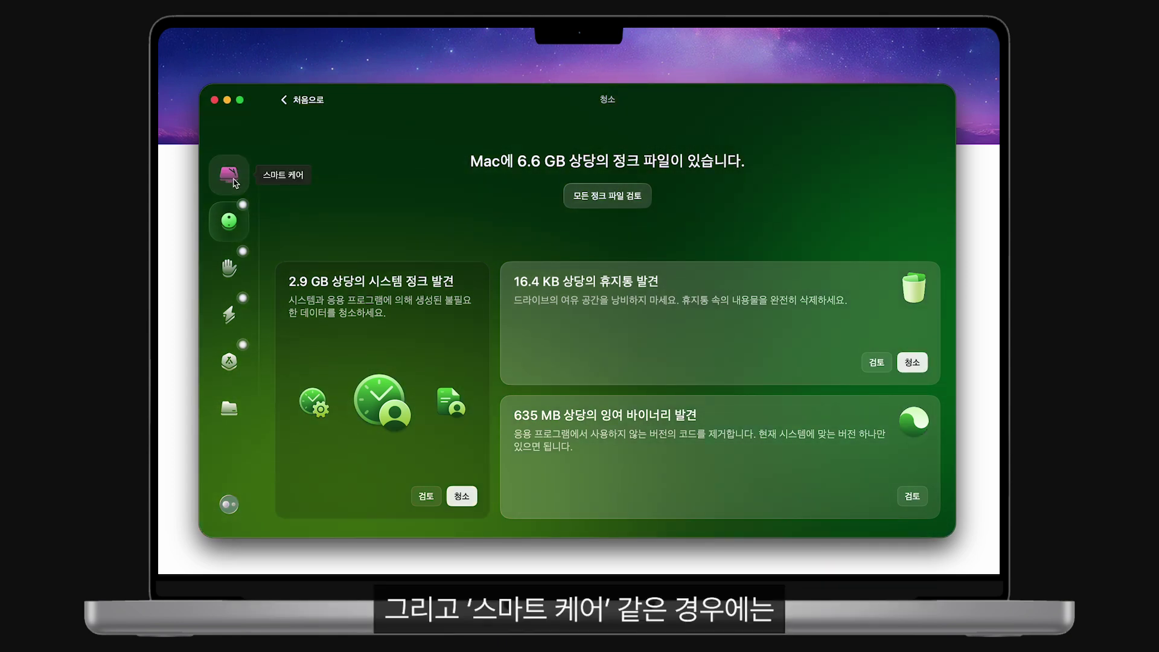
pyautogui.click(229, 174)
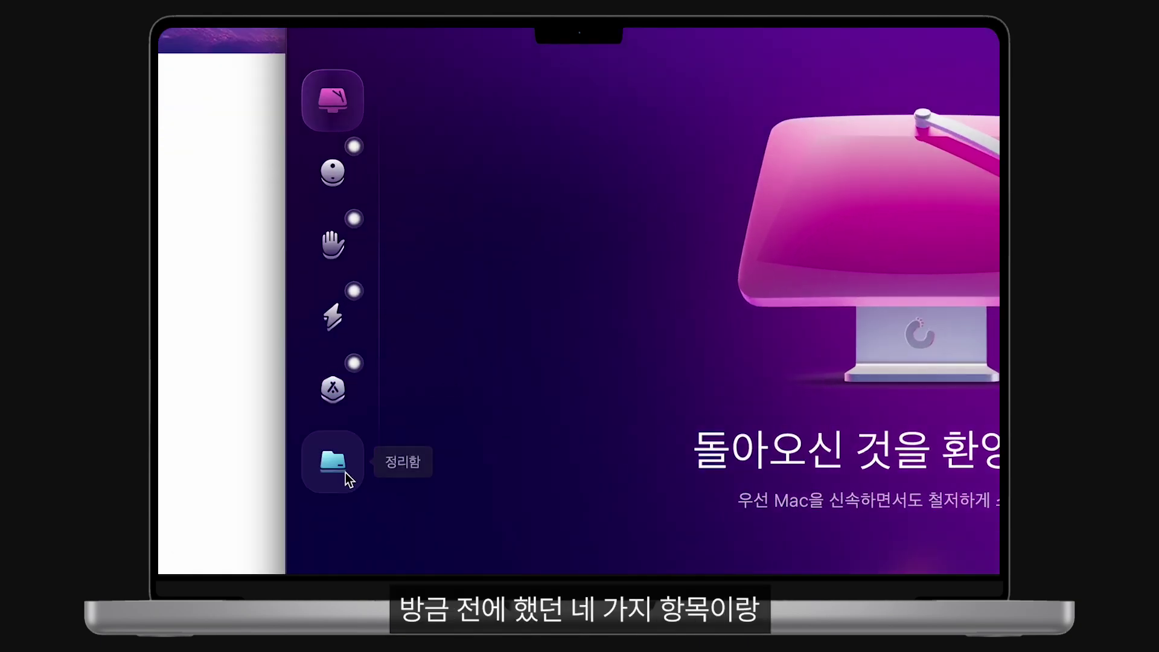
pyautogui.click(608, 532)
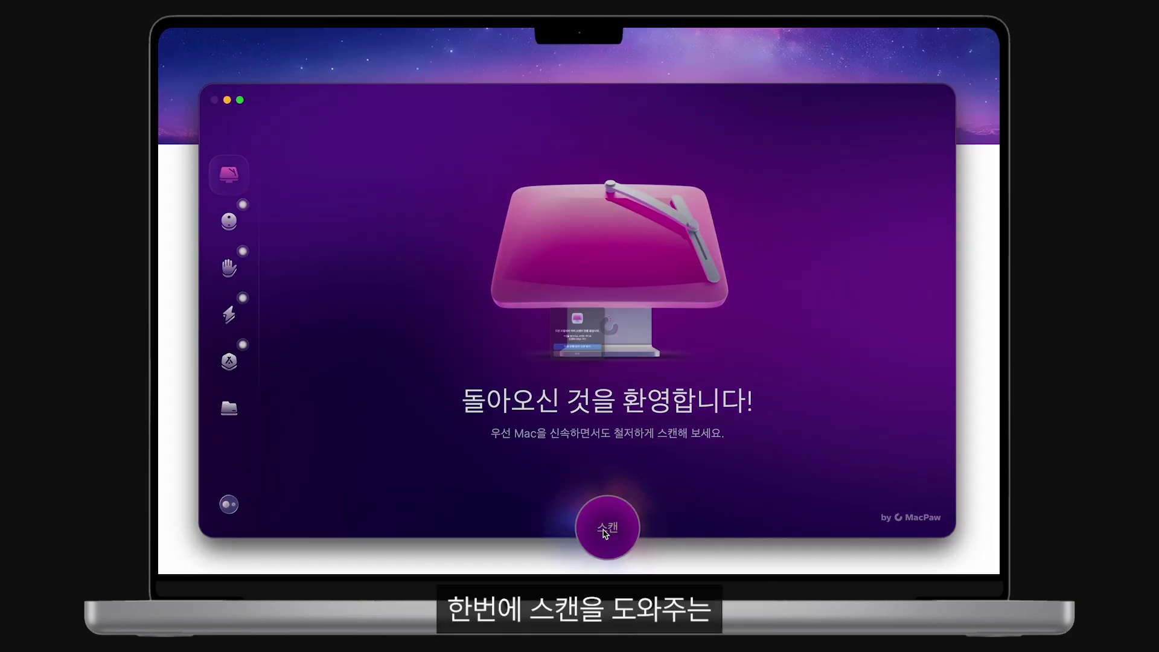
pyautogui.click(600, 357)
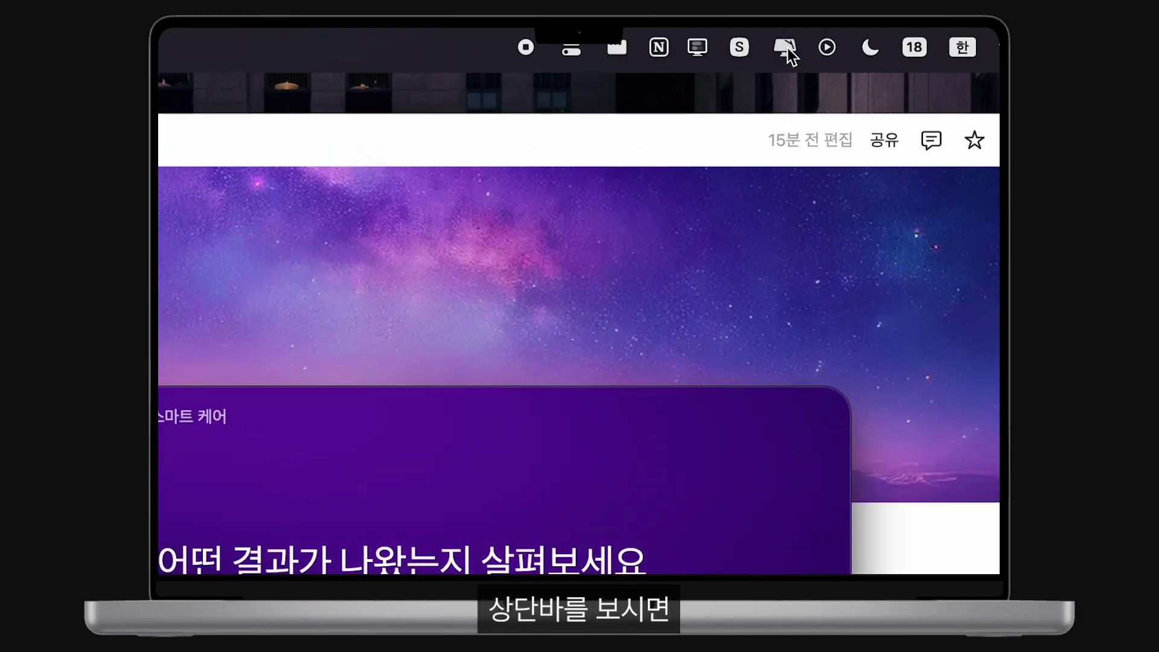
# Open the CleanMyMac status monitor and examine the Macintosh HD, memory and battery details
pyautogui.click(786, 48)
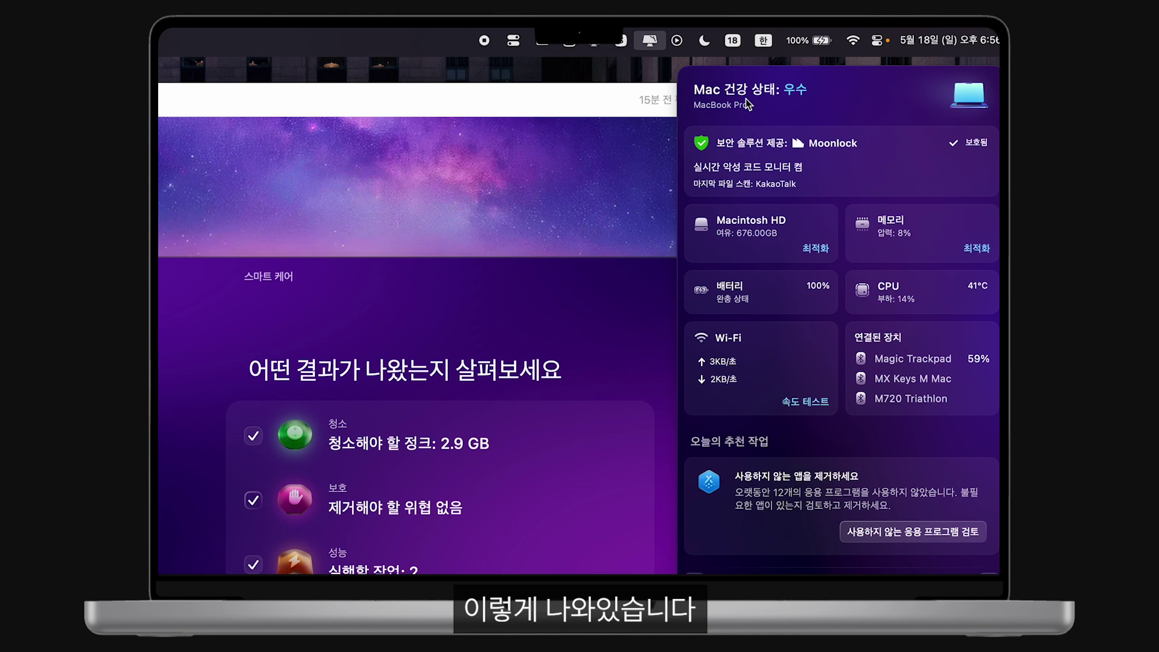
pyautogui.click(796, 235)
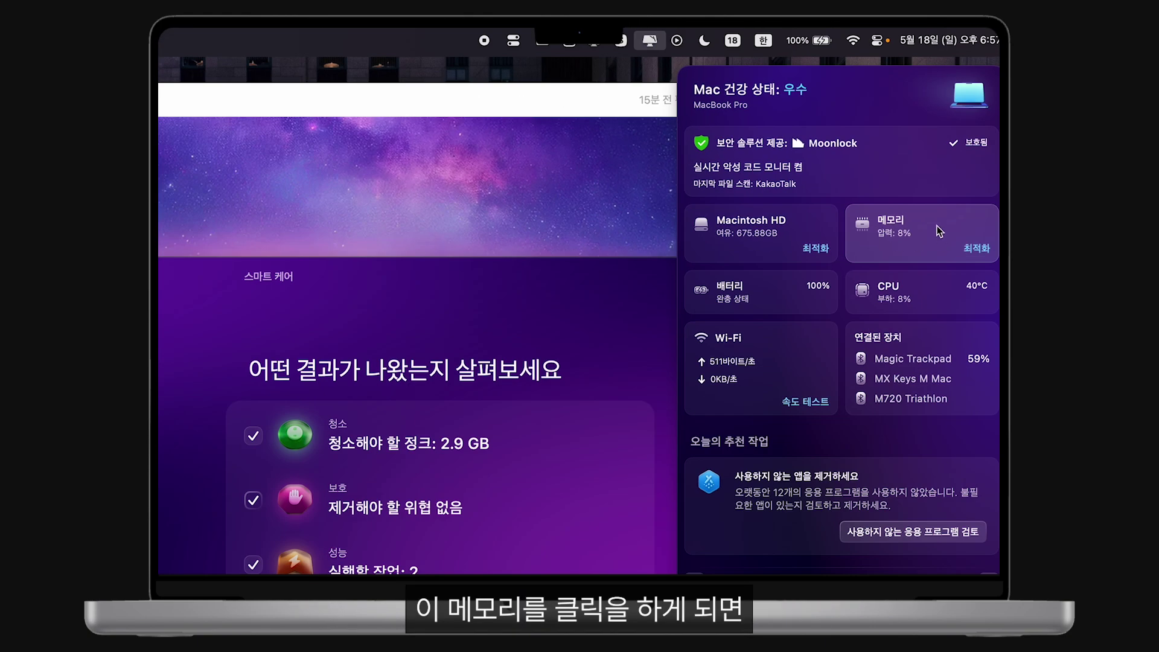
pyautogui.click(940, 231)
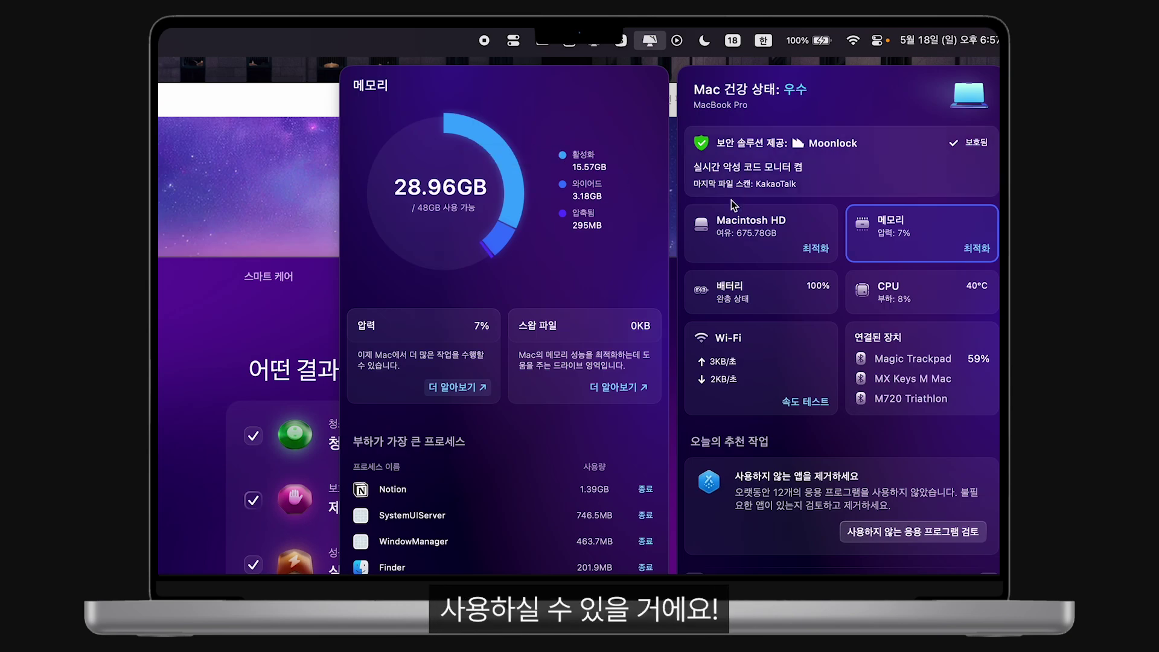
pyautogui.click(919, 234)
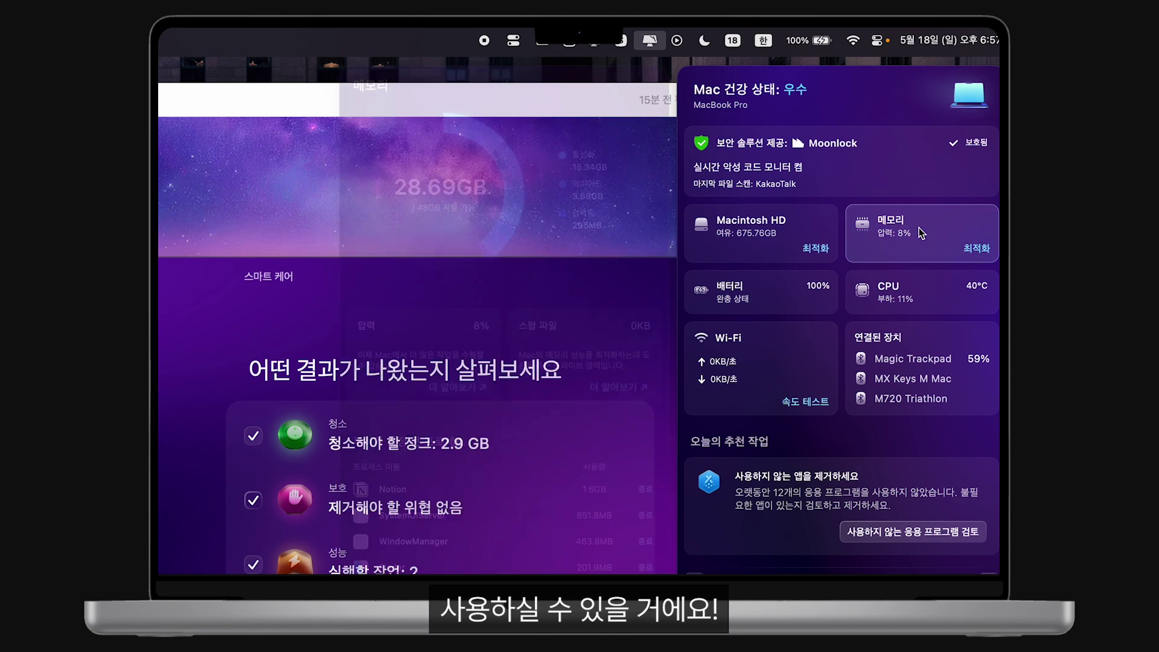
pyautogui.click(758, 292)
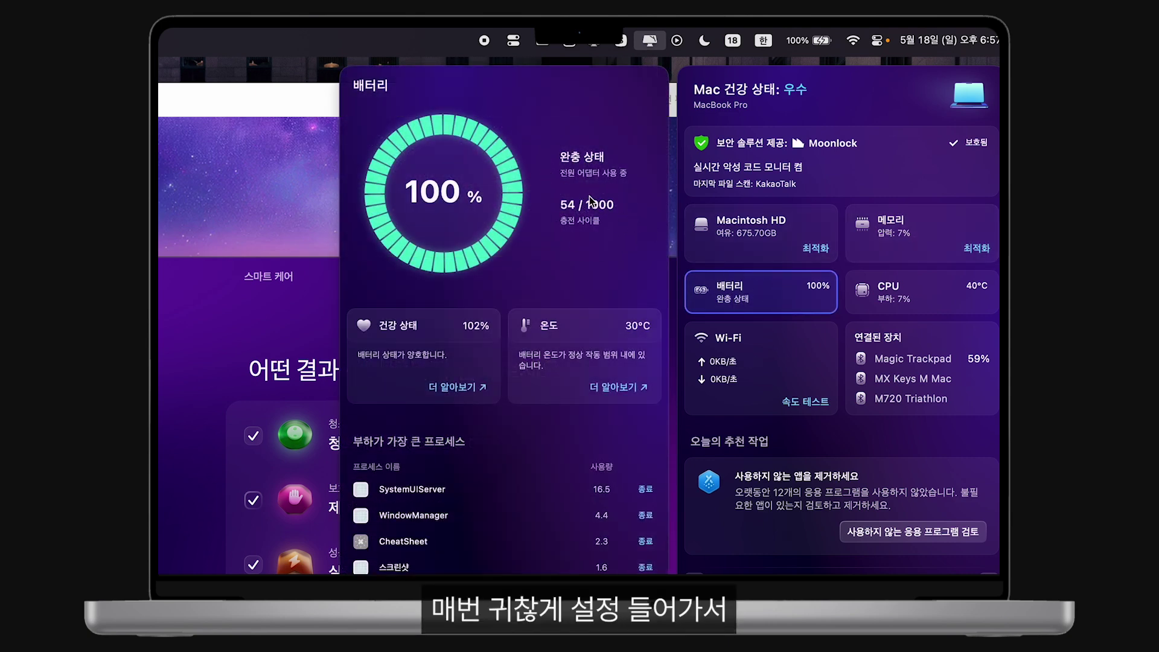
pyautogui.moveTo(572, 202)
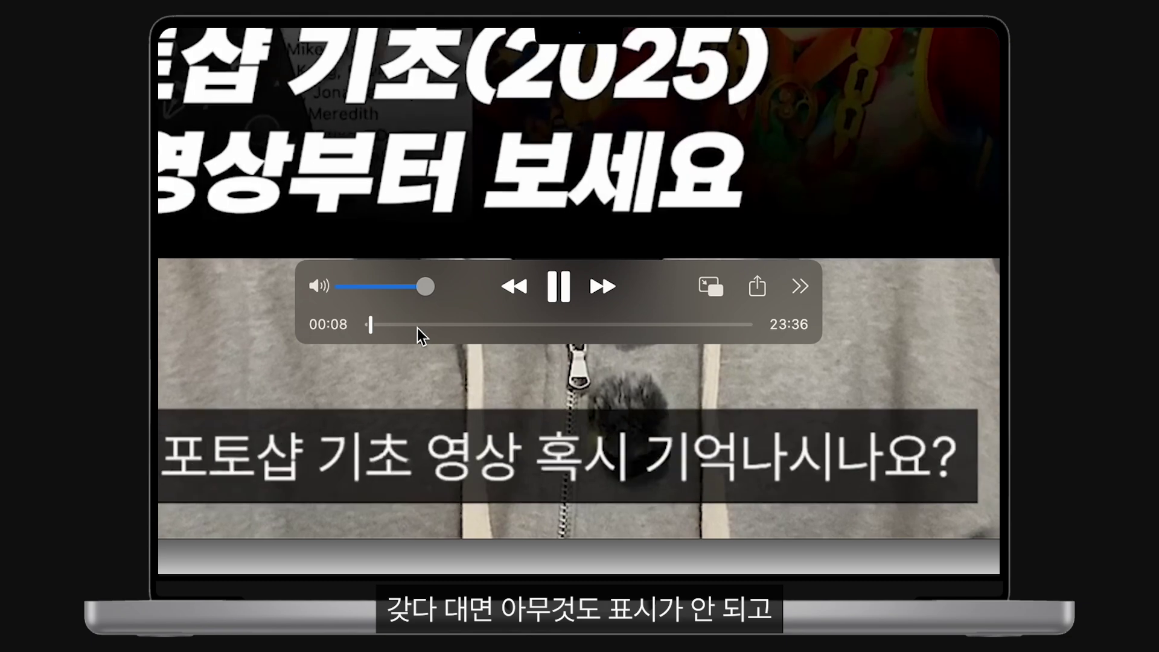
# Scrub along the timeline of 1일러스트 기초.mp4 in QuickTime Player and advance the video in small steps
pyautogui.moveTo(405, 330); pyautogui.dragTo(388, 328)
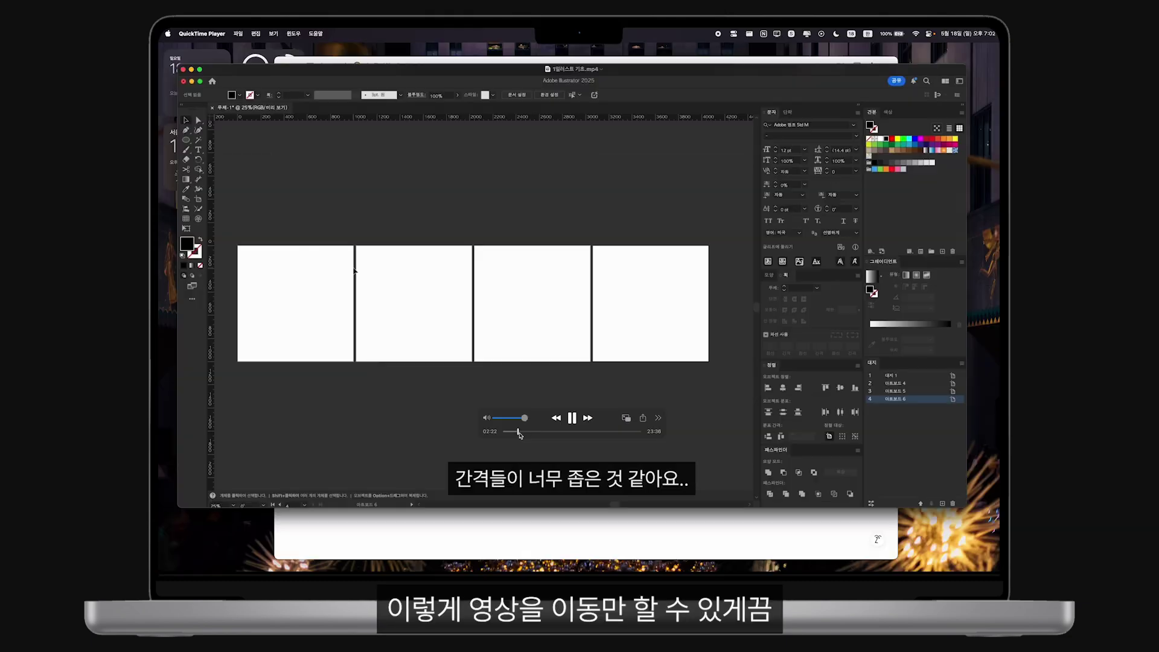
pyautogui.moveTo(511, 433); pyautogui.dragTo(507, 435)
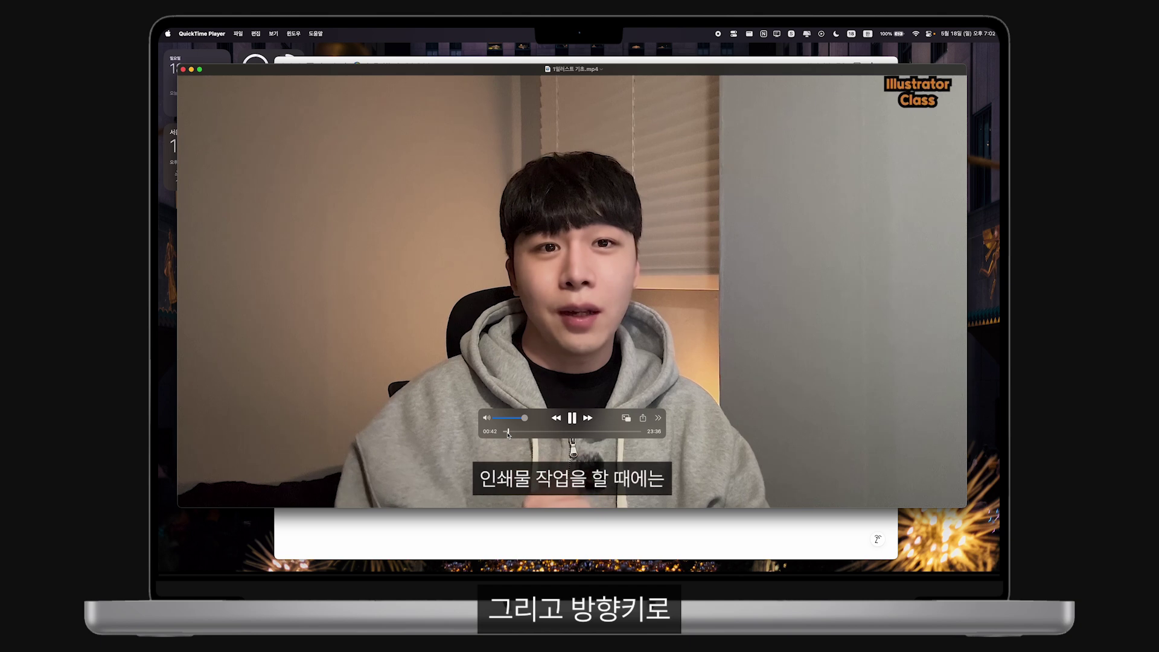
pyautogui.press('Right')
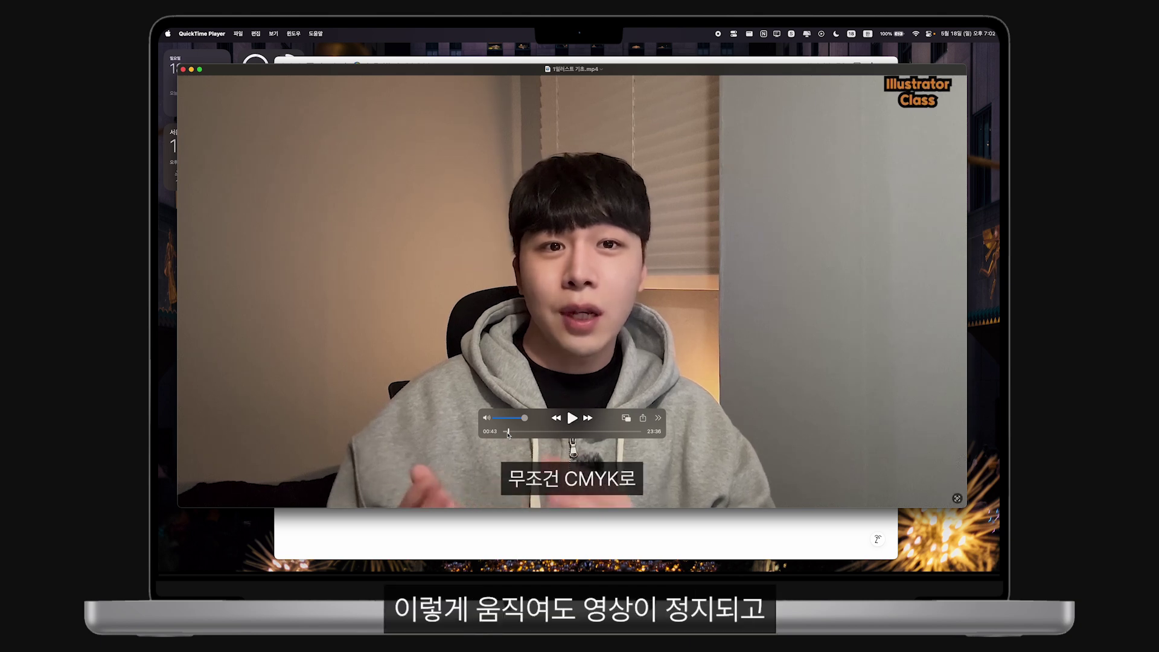
pyautogui.press('Right')
pyautogui.press('Right')
pyautogui.press('Right')
pyautogui.press('Right')
pyautogui.press('Right')
pyautogui.press('Right')
pyautogui.press('Right')
pyautogui.press('Right')
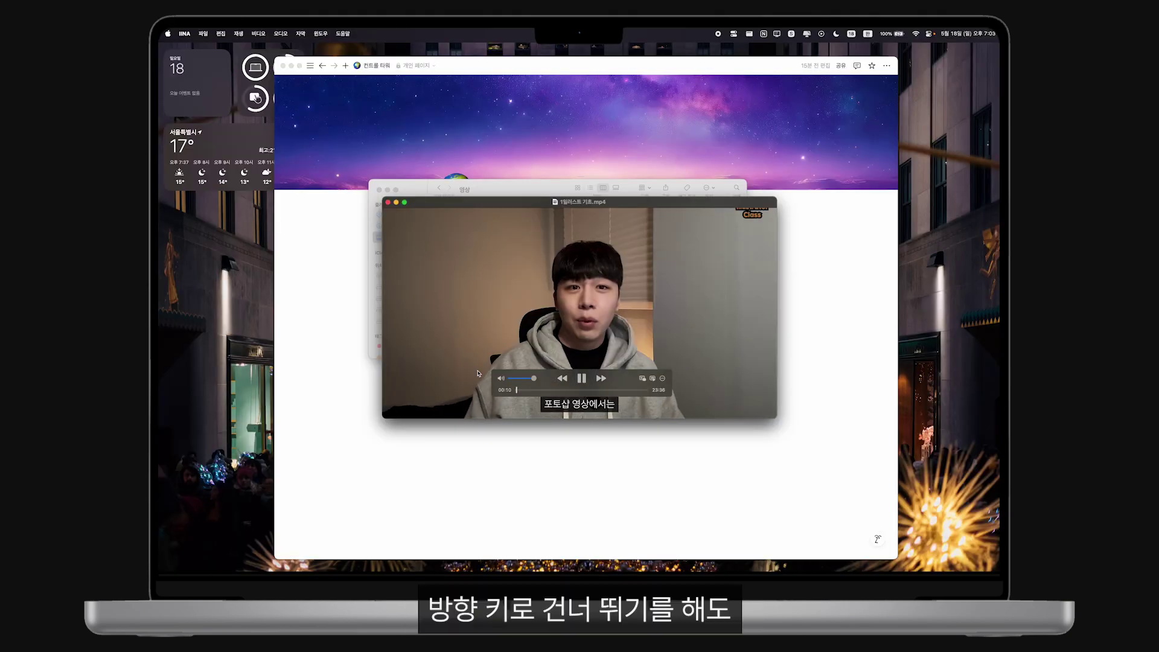
# Skip forward through 1일러스트 기초.mp4 in IINA in repeated 5-second jumps
pyautogui.press('Right')
pyautogui.press('Right')
pyautogui.press('Right')
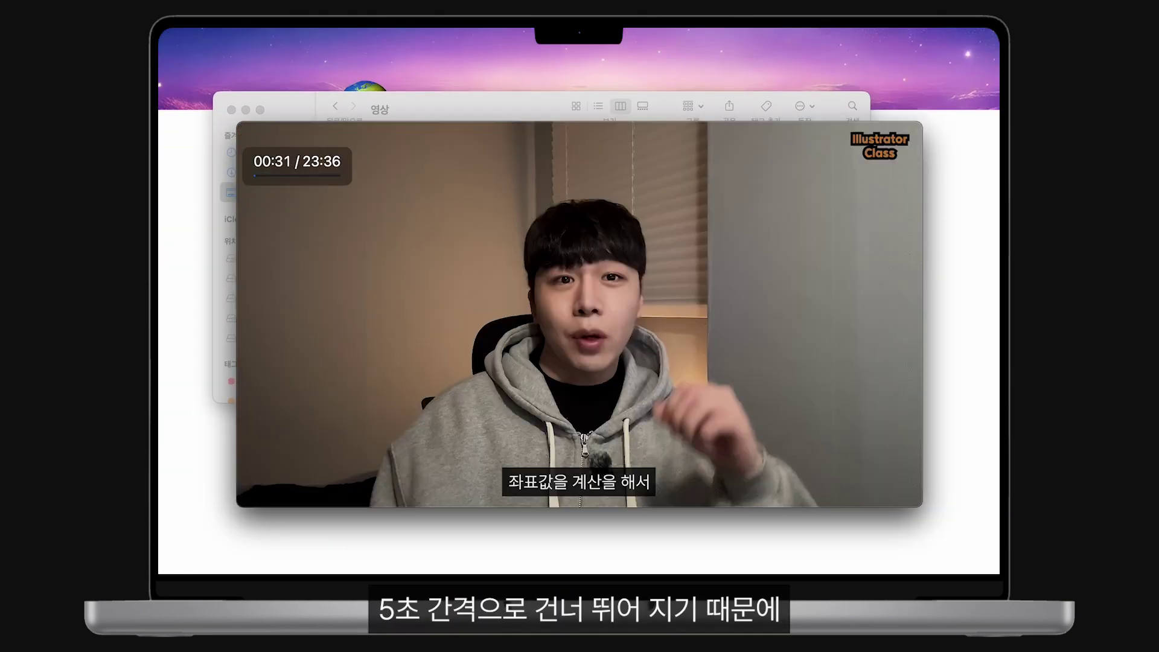
pyautogui.press('Right')
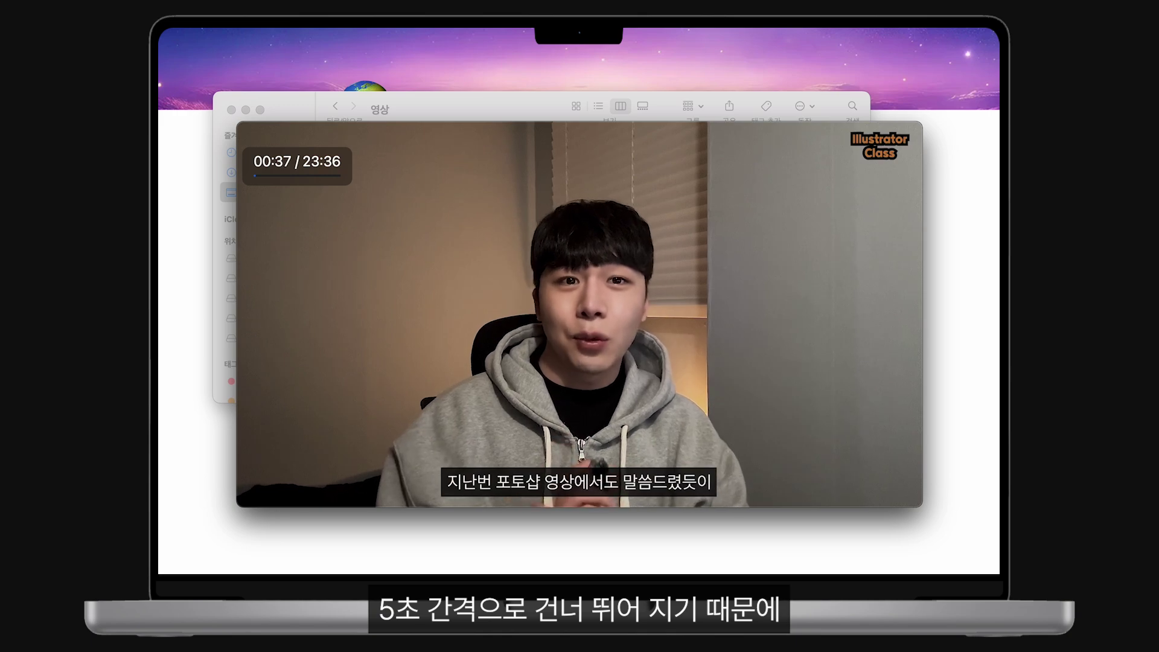
pyautogui.press('Right')
pyautogui.press('Right')
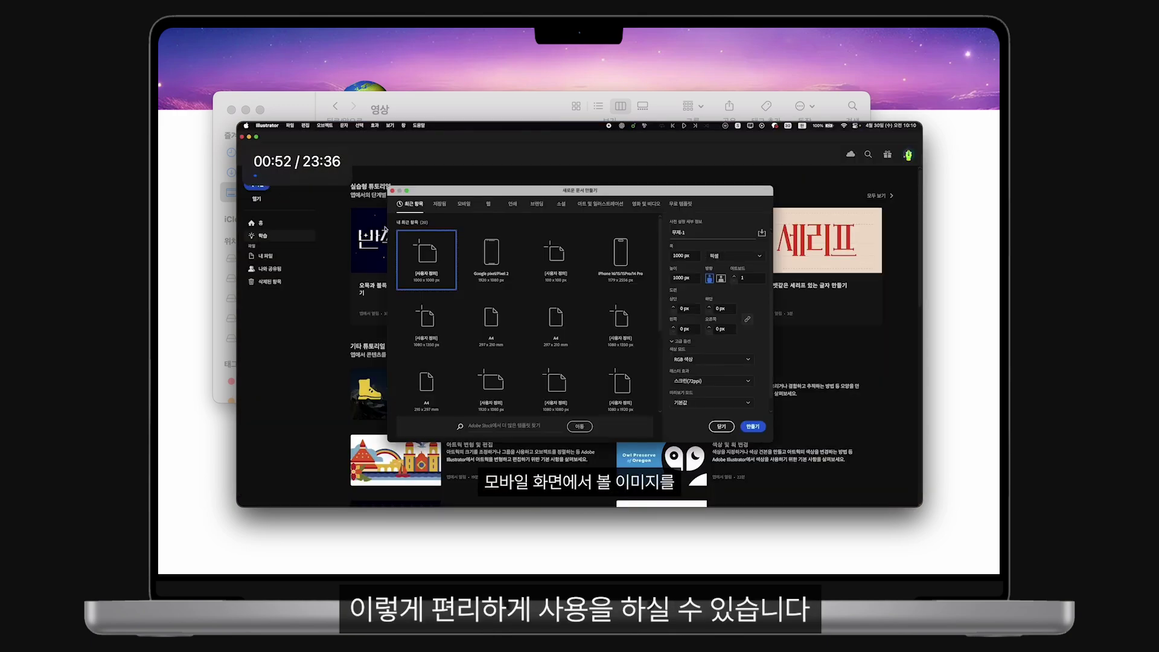
pyautogui.click(722, 438)
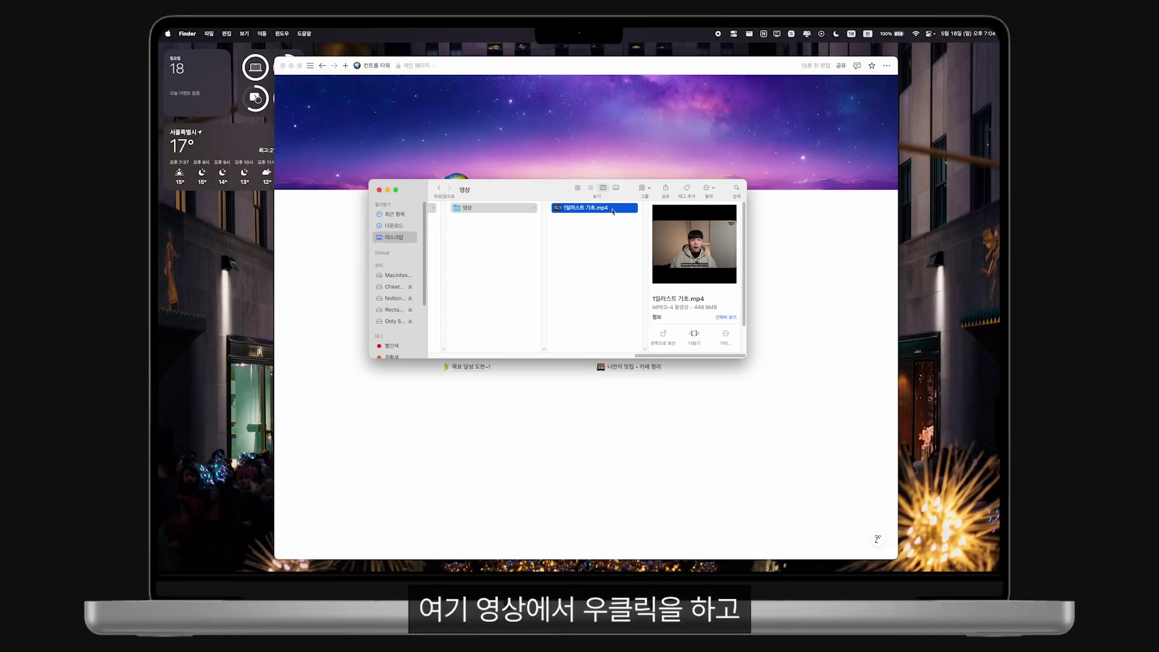
# In the file info of 1일러스트 기초.mp4, set IINA as the app that opens it and apply this to all similar files
pyautogui.rightClick(613, 211)
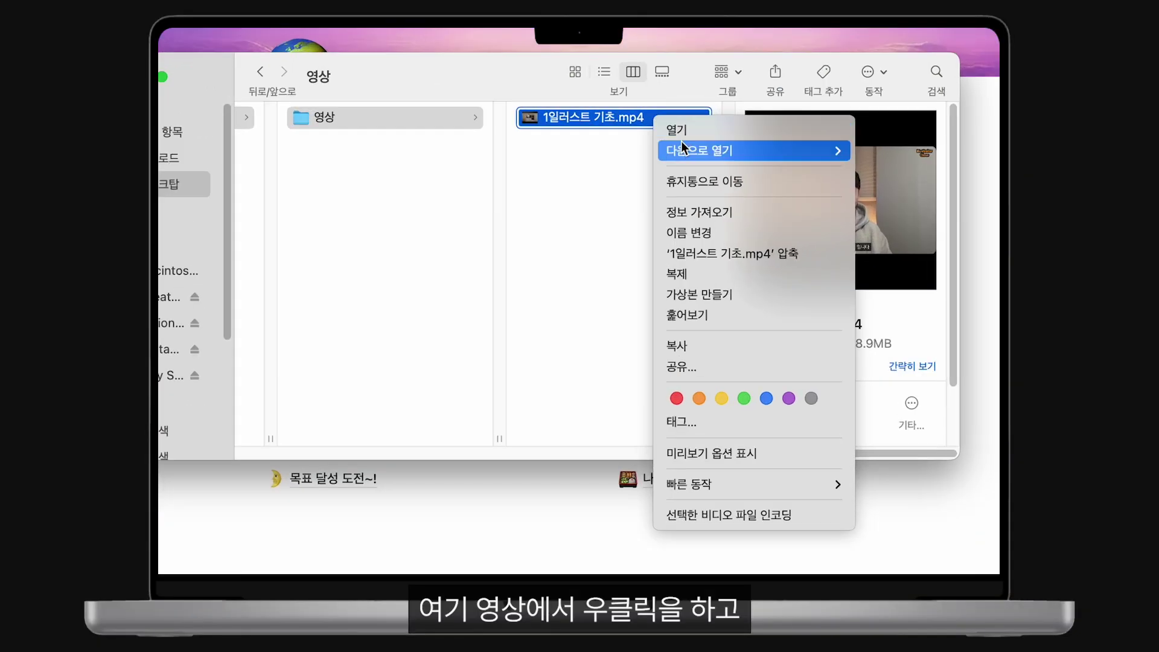
pyautogui.click(643, 251)
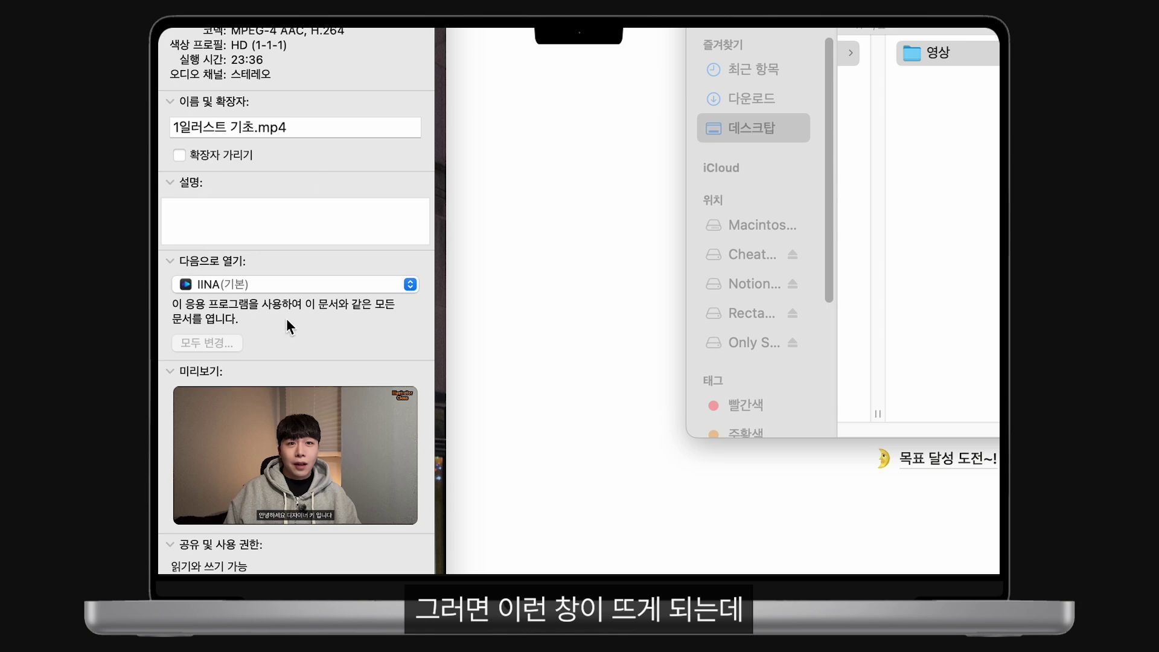
pyautogui.click(270, 284)
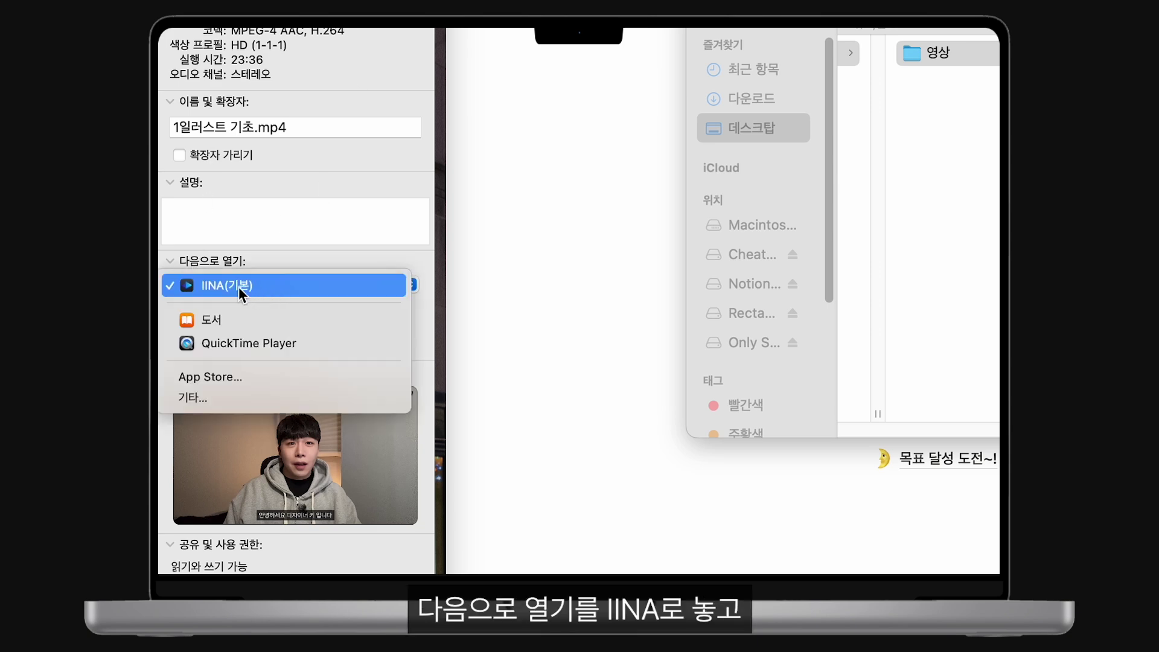
pyautogui.click(284, 289)
pyautogui.click(228, 344)
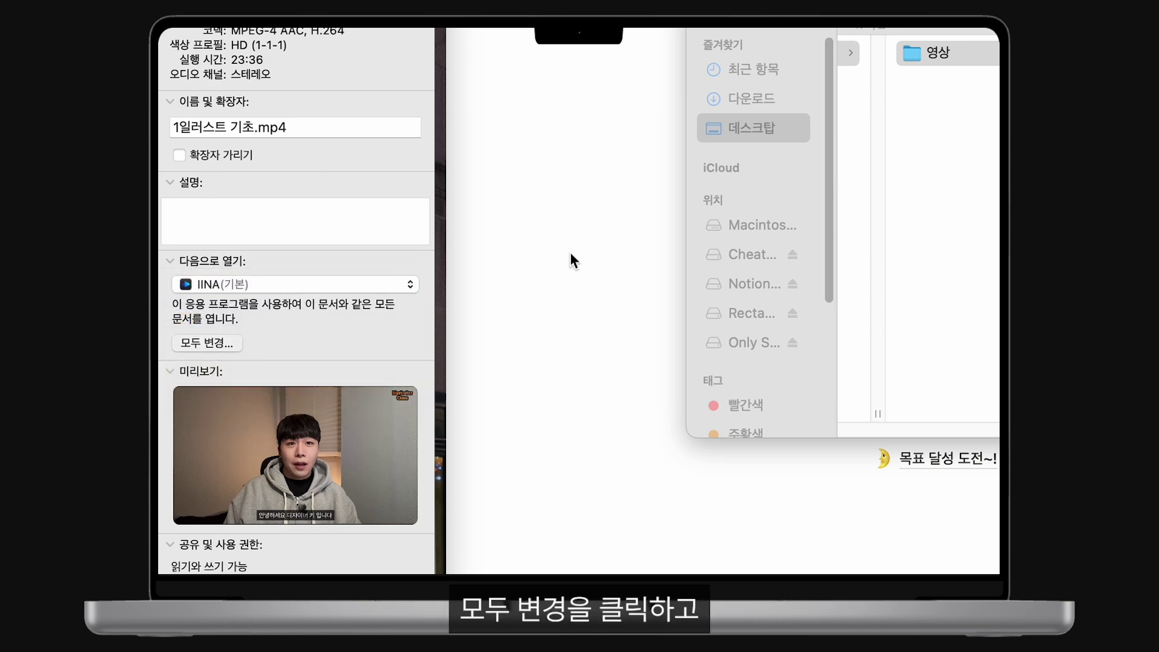
pyautogui.click(653, 369)
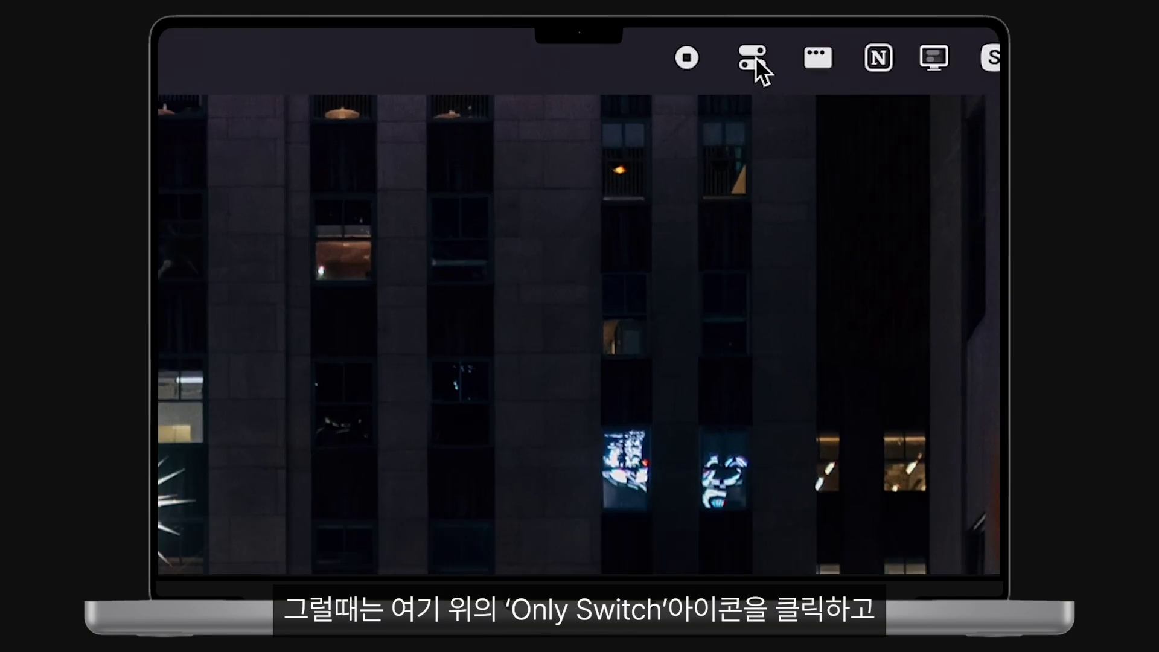
# Turn on Hide Desktop Icons in Only Switch and close its panel
pyautogui.click(734, 37)
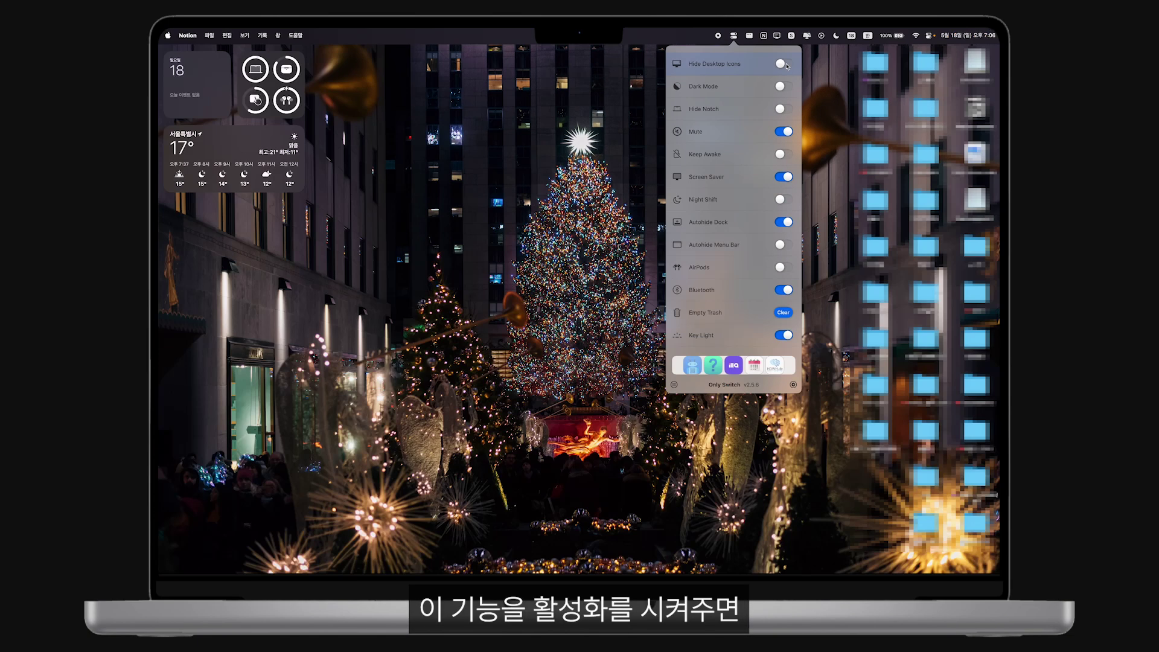
pyautogui.click(822, 108)
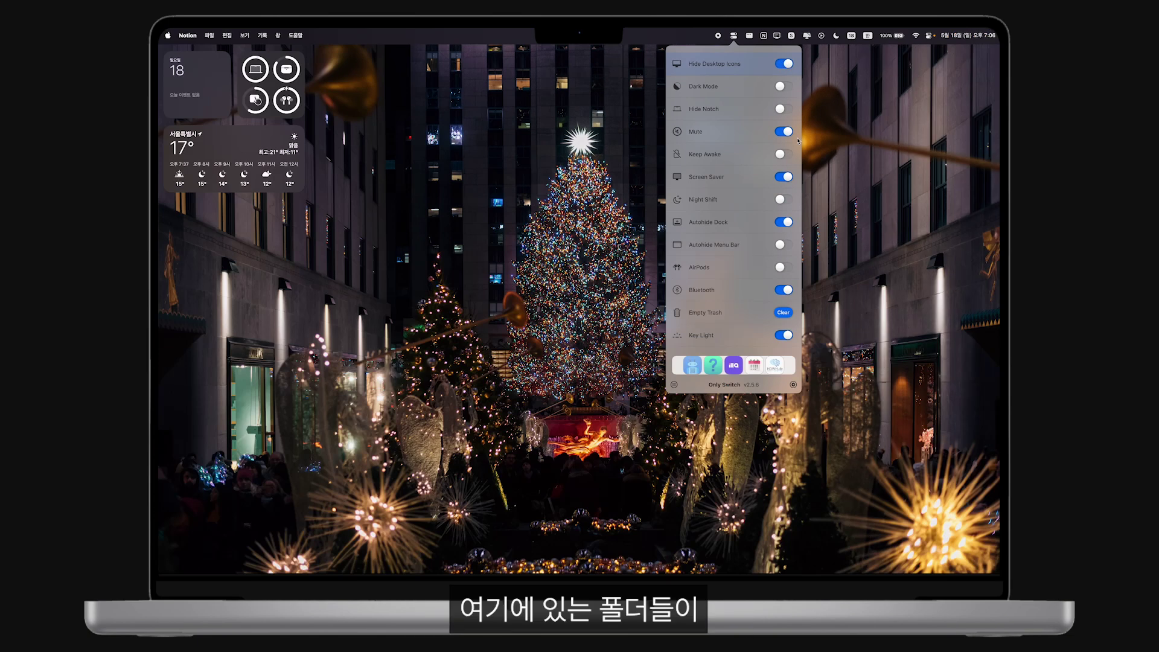
pyautogui.click(661, 180)
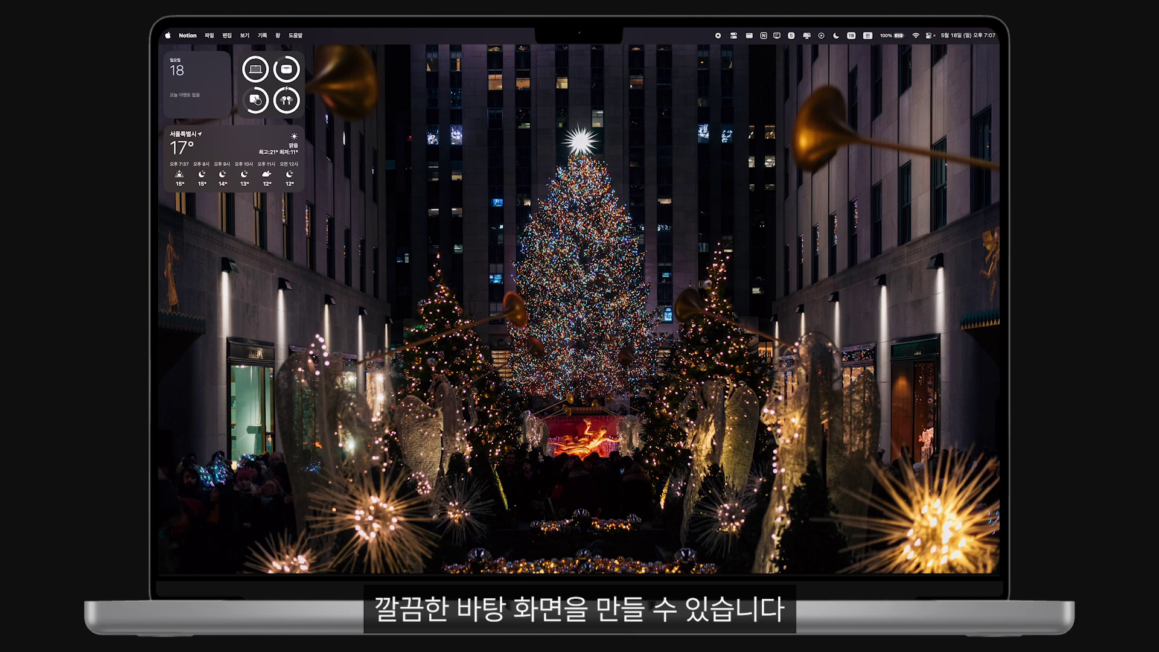
# Reposition the System Settings window, turn on Dark Mode in Only Switch, and turn it back off
pyautogui.click(734, 35)
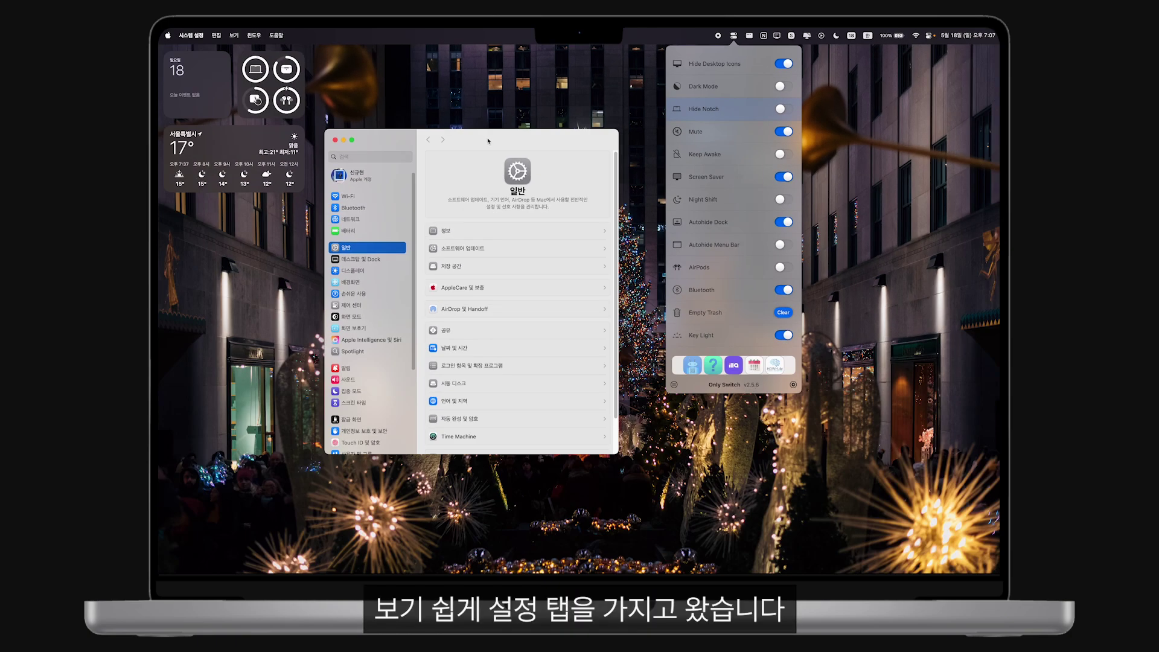
pyautogui.moveTo(488, 141); pyautogui.dragTo(474, 155)
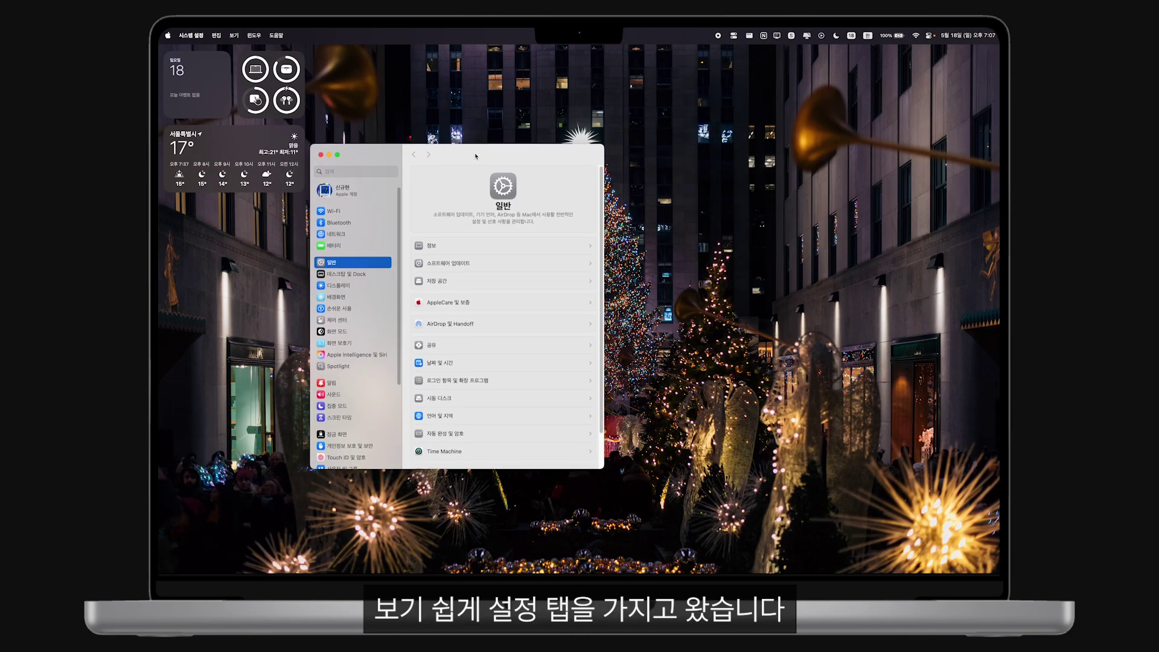
pyautogui.click(733, 36)
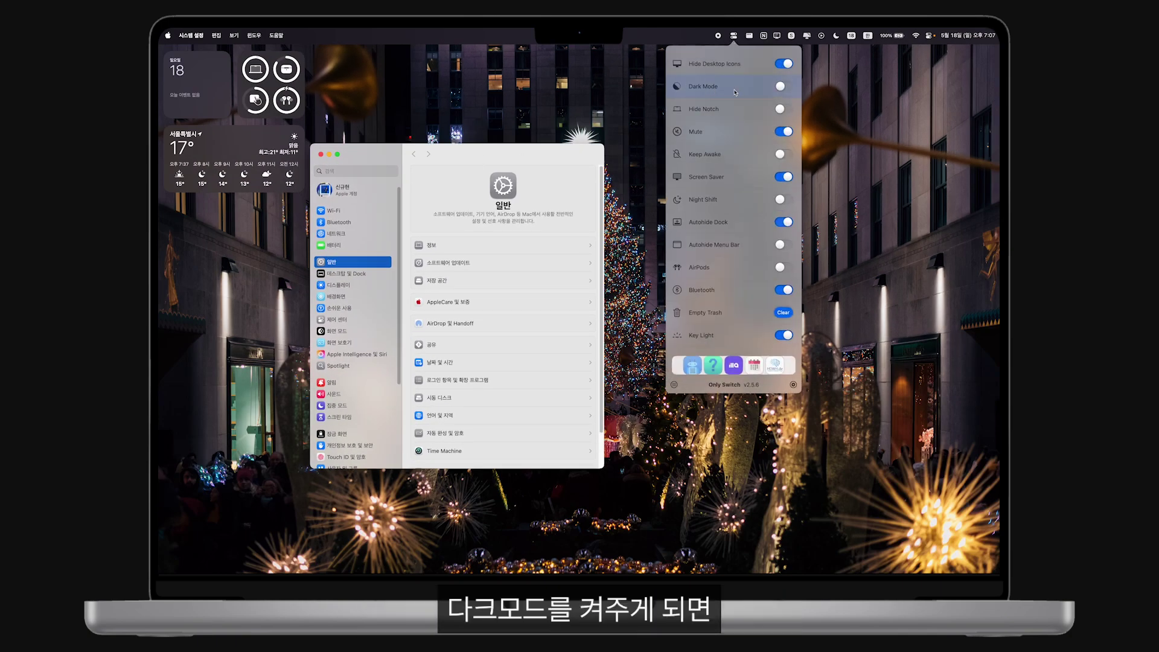
pyautogui.click(791, 89)
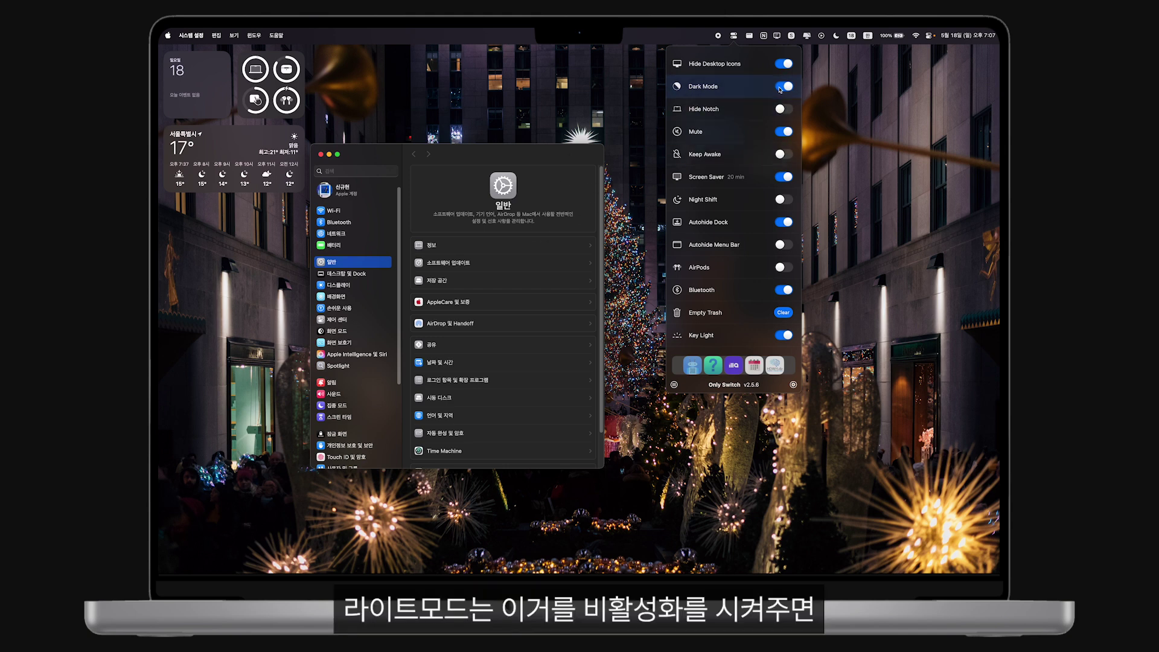
pyautogui.click(783, 87)
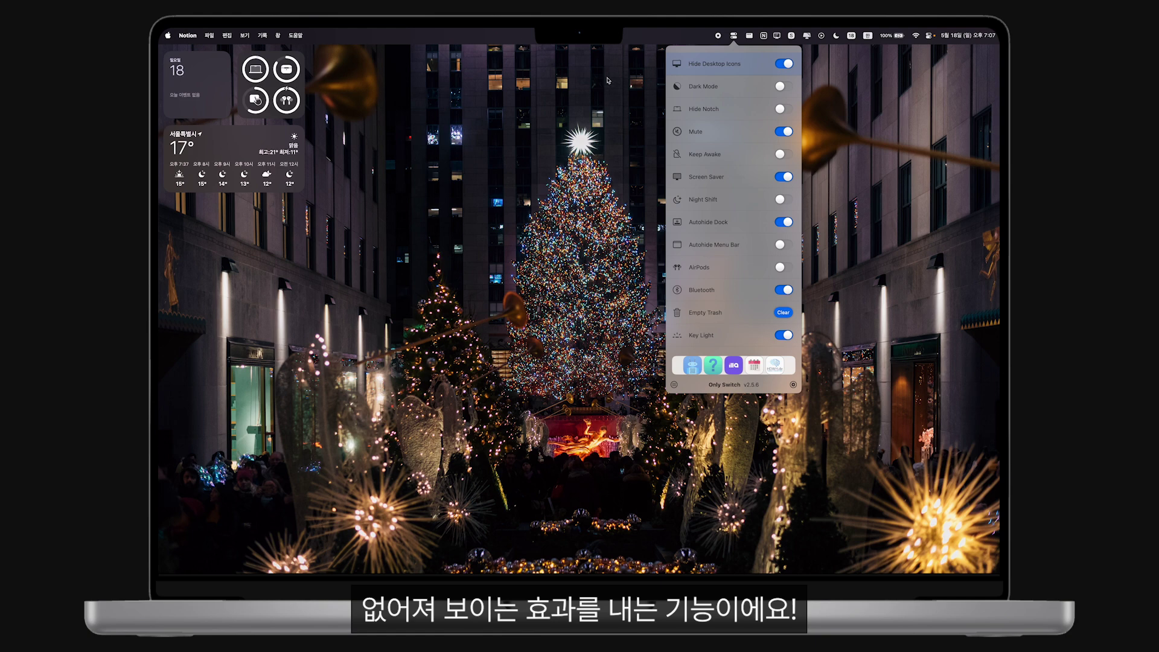
# Turn on Hide Notch in Only Switch
pyautogui.click(783, 109)
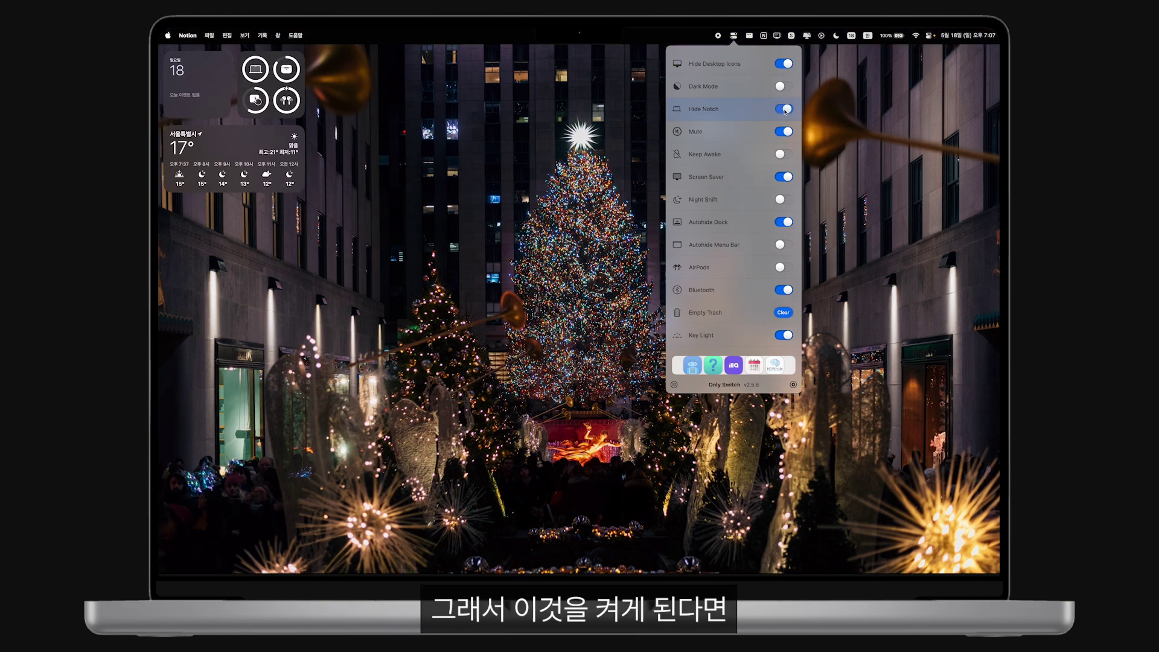